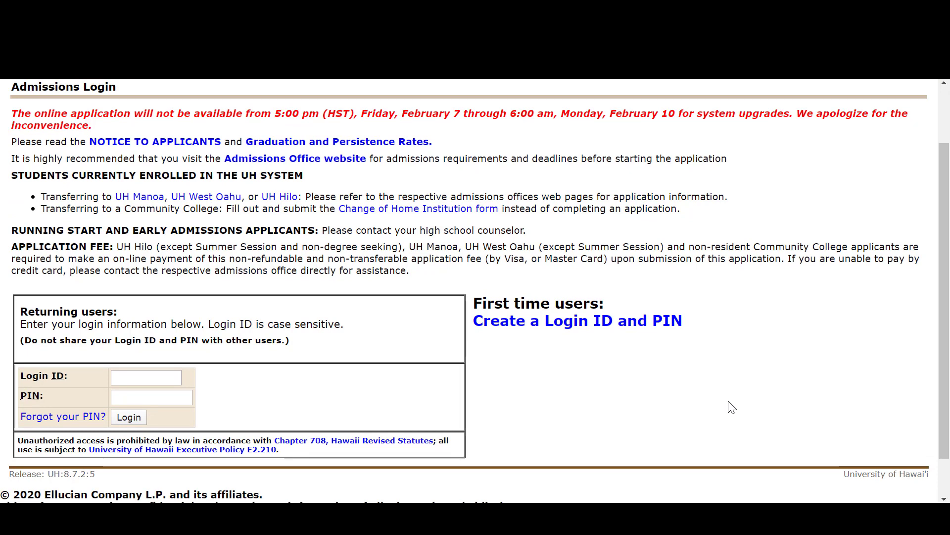
View the new-user page for creating a Login ID and PIN, and return to the admissions login for returning users.
left_click(616, 331)
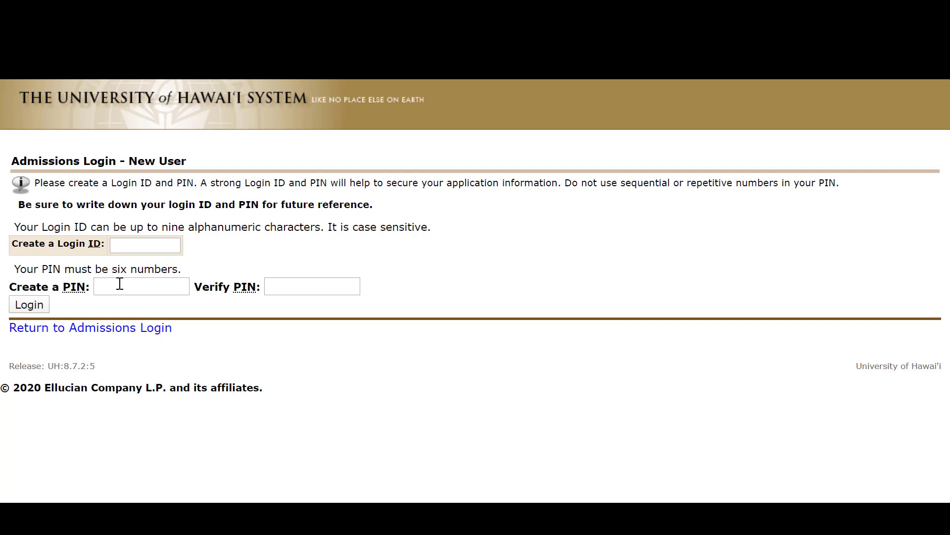
left_click(117, 329)
scroll(228, 297, "down", 1)
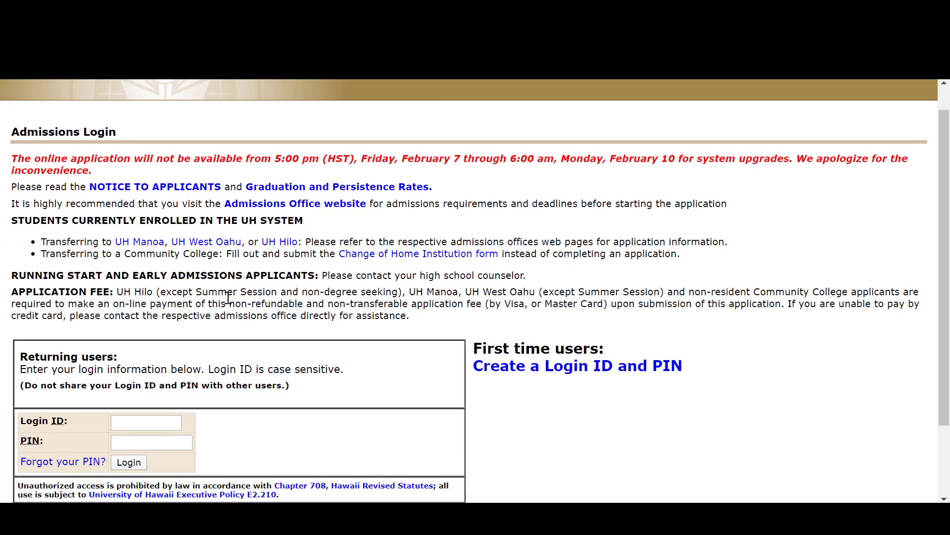
scroll(228, 297, "down", 2)
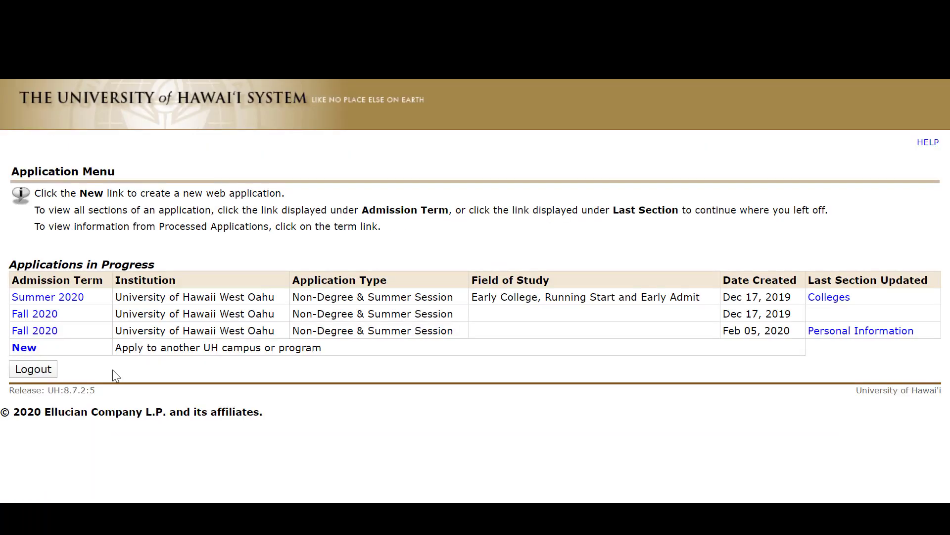
Start a new application for University of Hawaii West Oahu at the UH West Oahu Main Campus site.
left_click(33, 349)
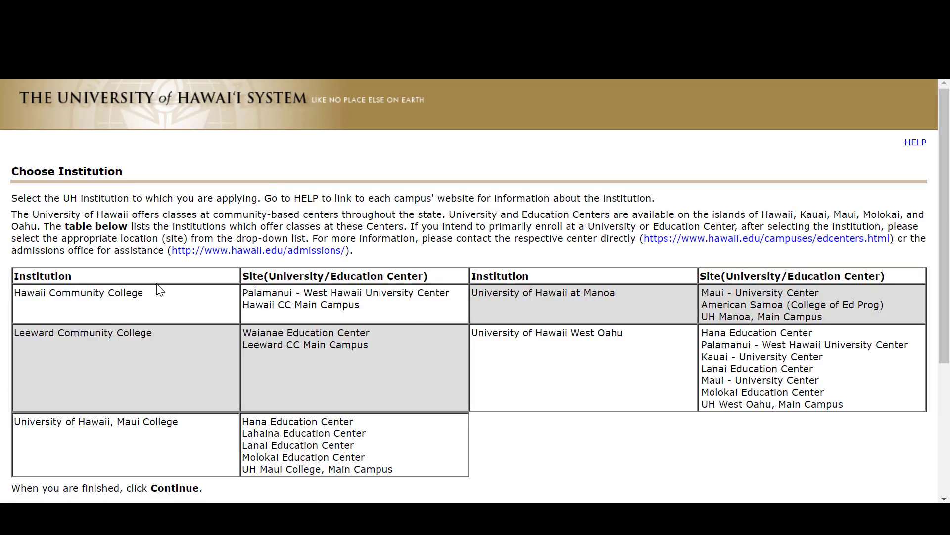
scroll(305, 280, "down", 3)
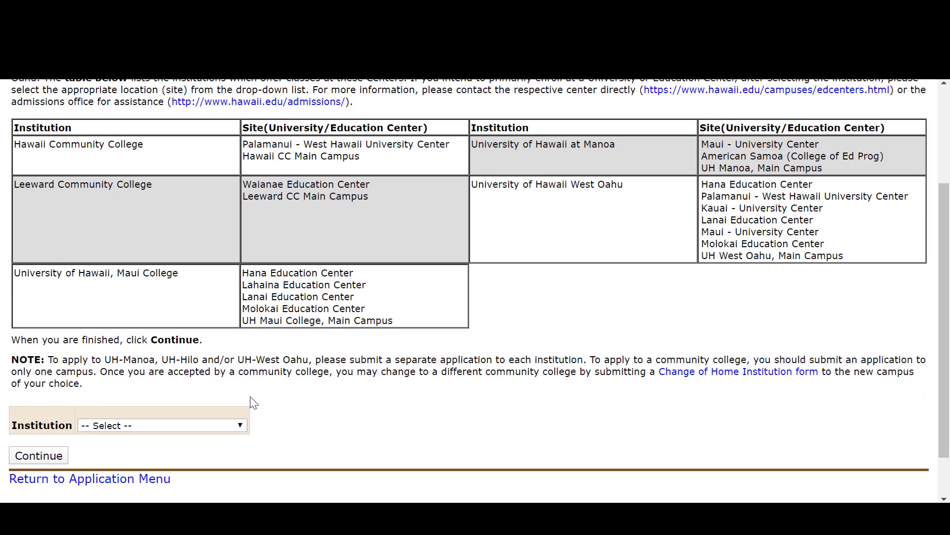
left_click(239, 425)
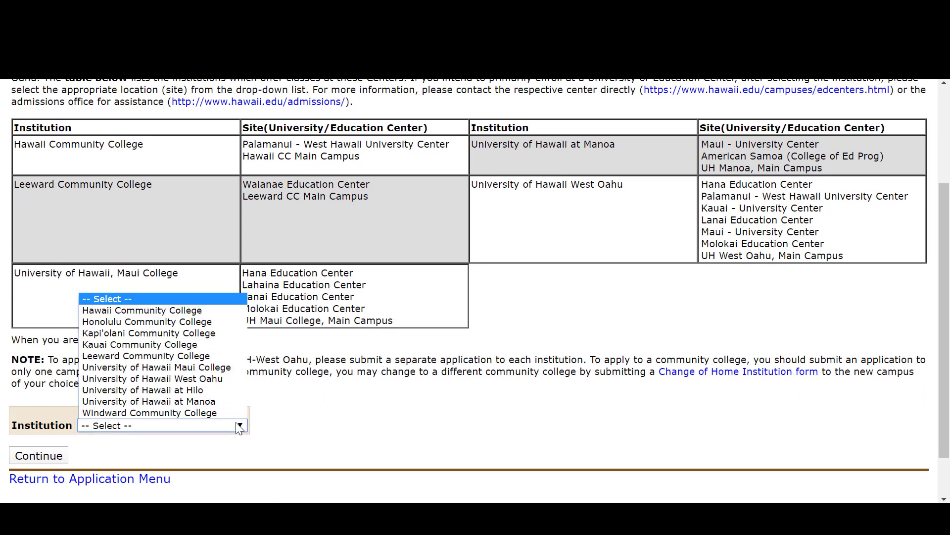
left_click(201, 381)
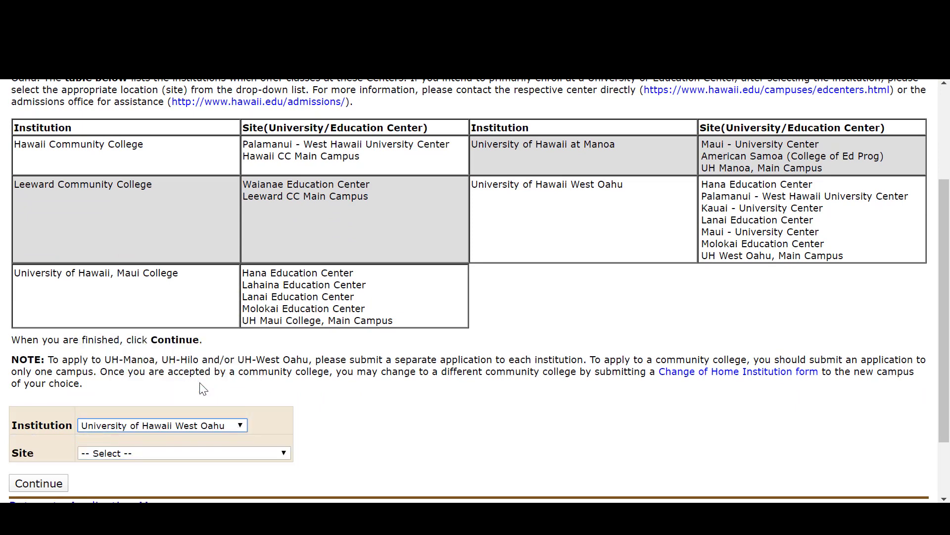
scroll(283, 355, "down", 3)
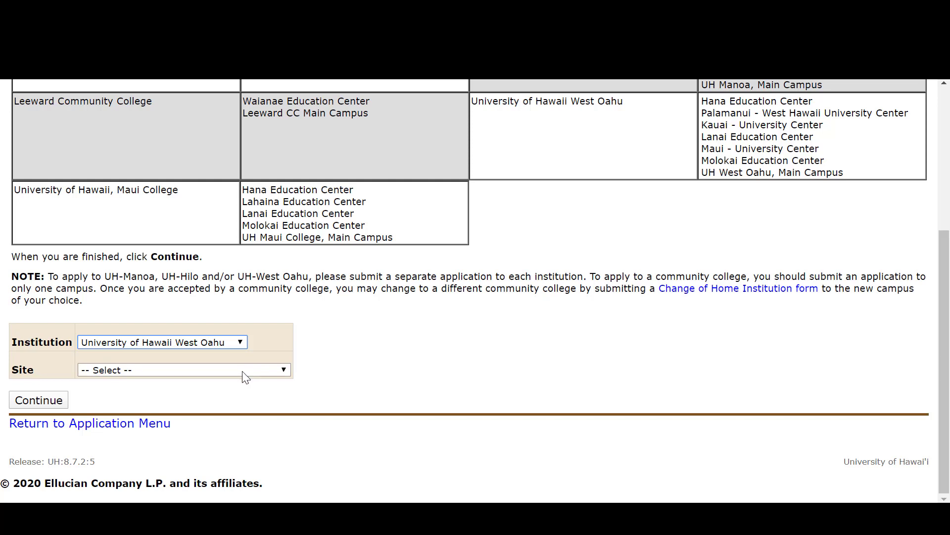
left_click(243, 371)
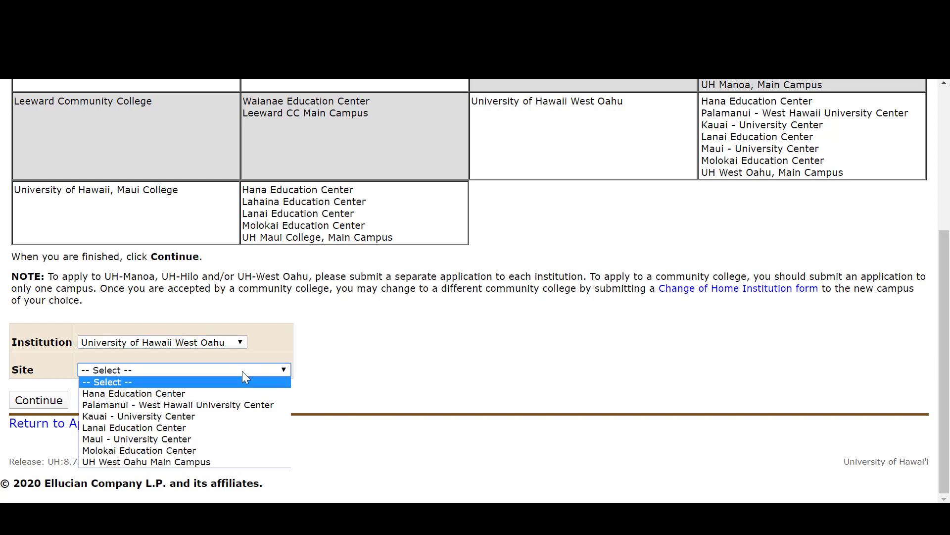
left_click(187, 463)
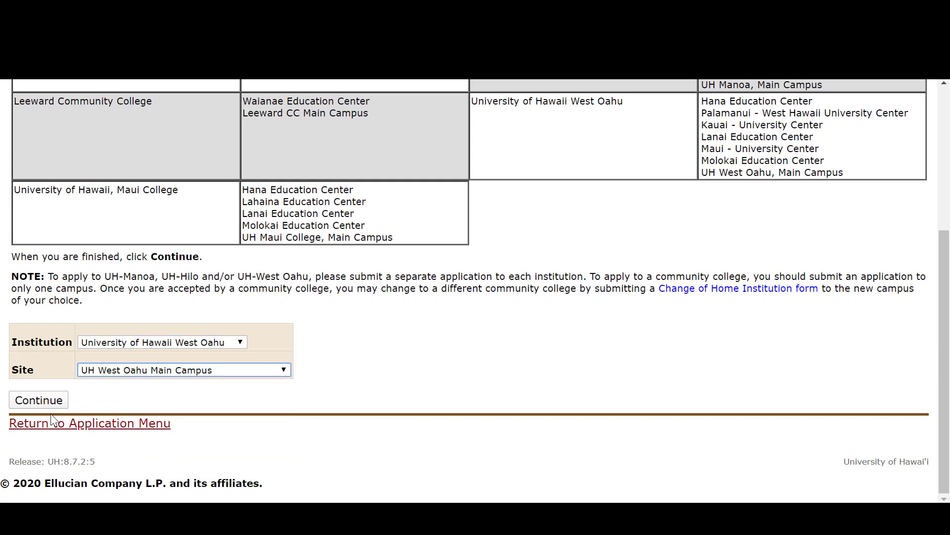
left_click(43, 400)
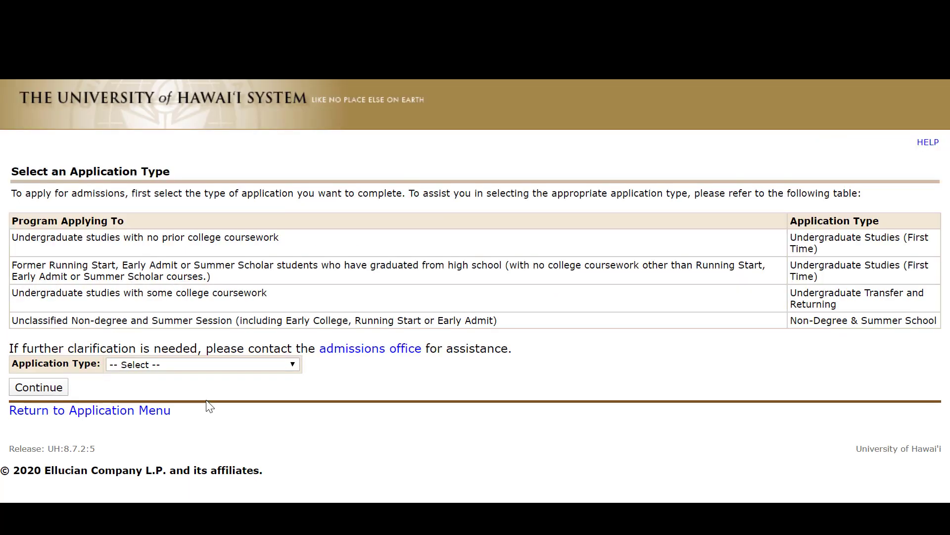
Choose Non-Degree & Summer School as the application type and continue.
left_click(227, 367)
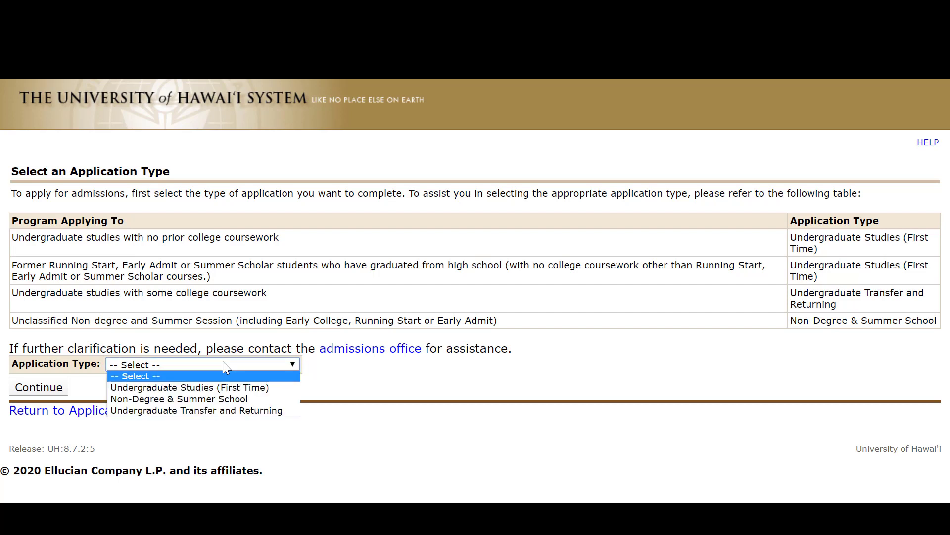
left_click(213, 400)
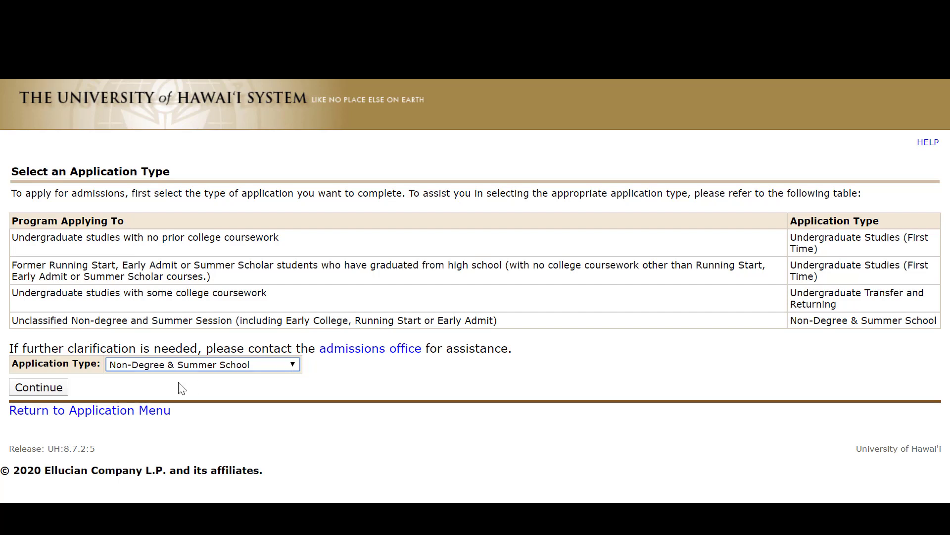
left_click(56, 387)
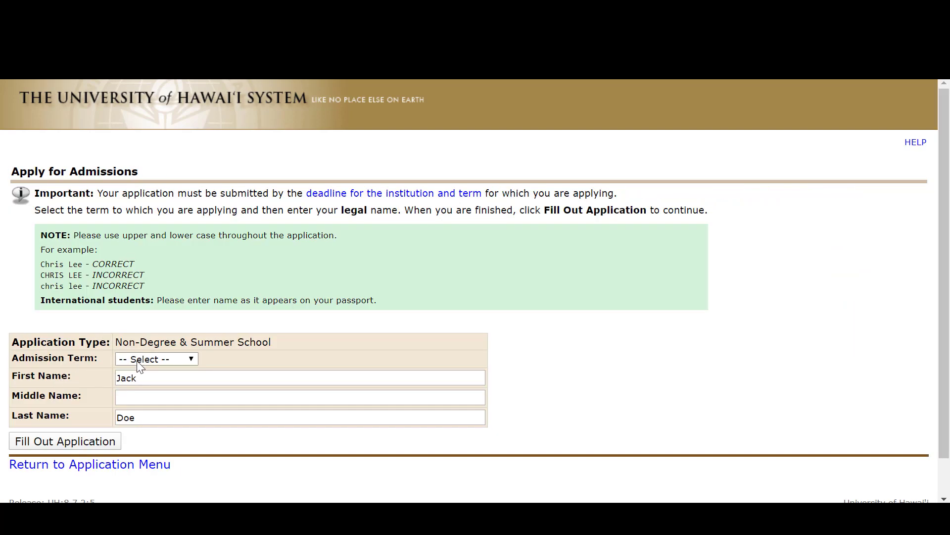
Set the admission term to Fall 2020 and proceed to fill out the application.
left_click(171, 361)
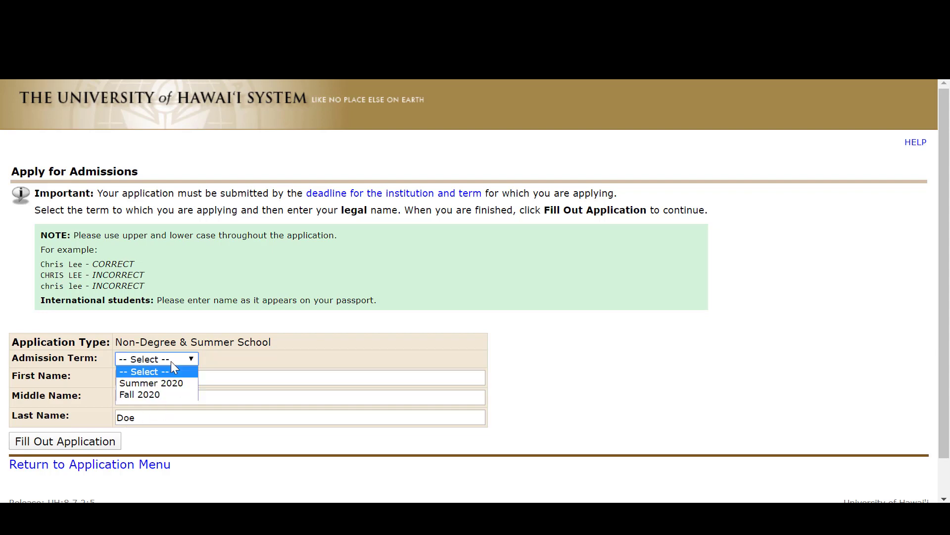
left_click(159, 394)
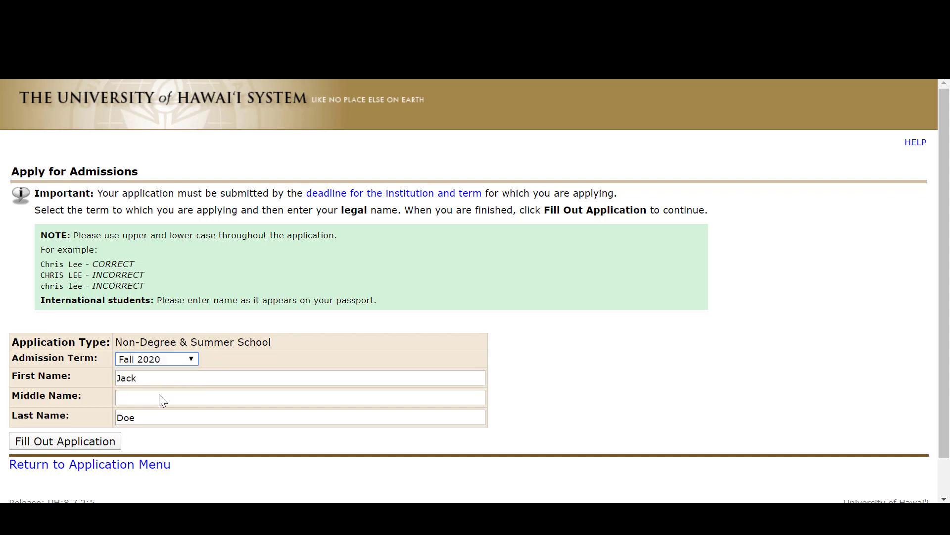
left_click(106, 442)
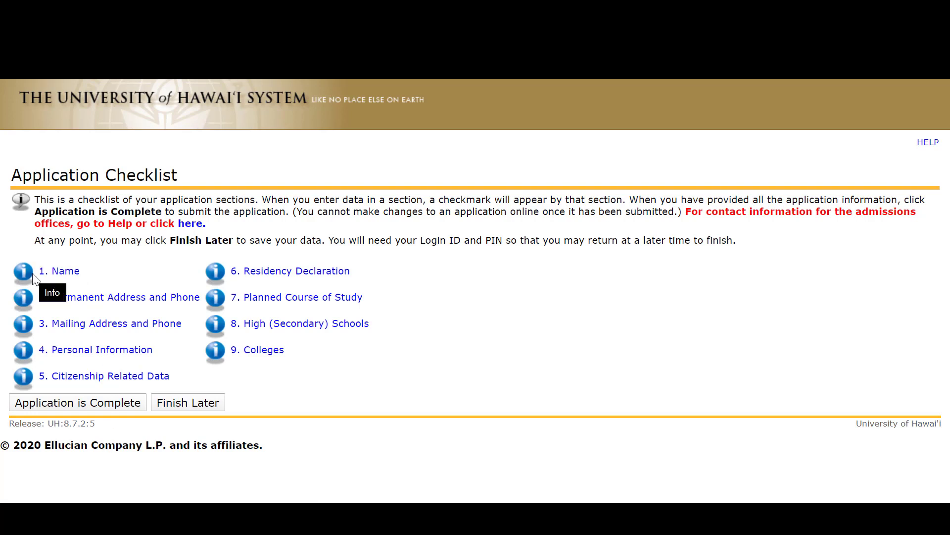
Open the Name section of the checklist and save it with its prefilled entries, continuing to the next section.
left_click(62, 278)
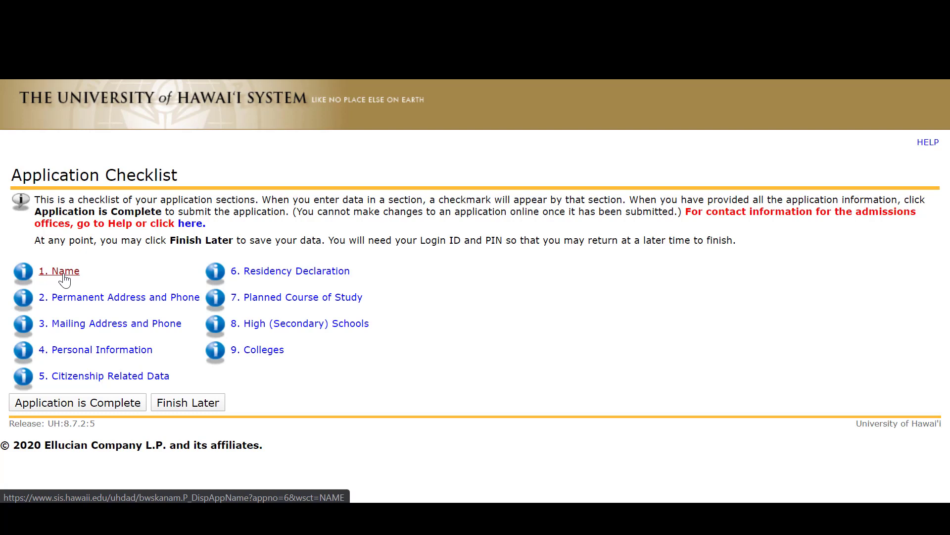
left_click(60, 271)
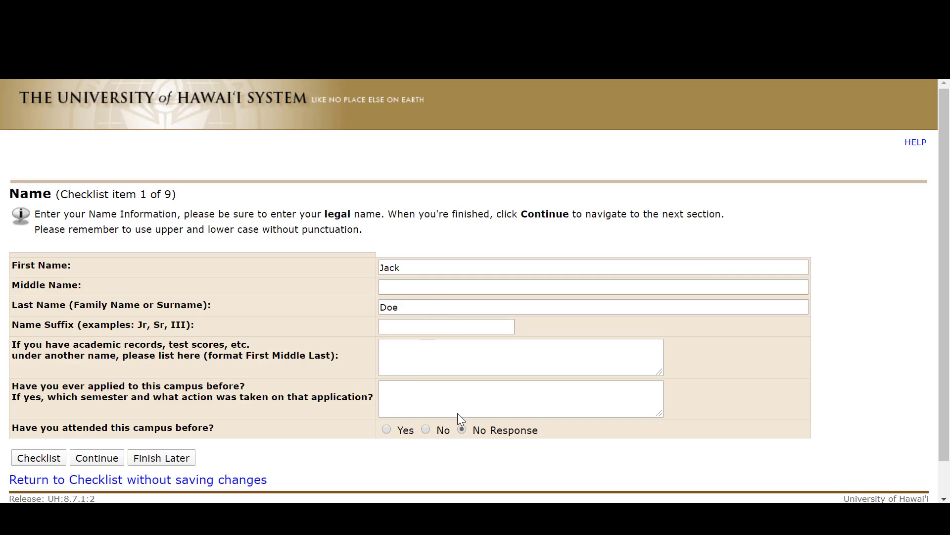
left_click(97, 459)
Save the Permanent Address and Phone section with its prefilled entries and return to the application checklist.
scroll(159, 391, "down", 2)
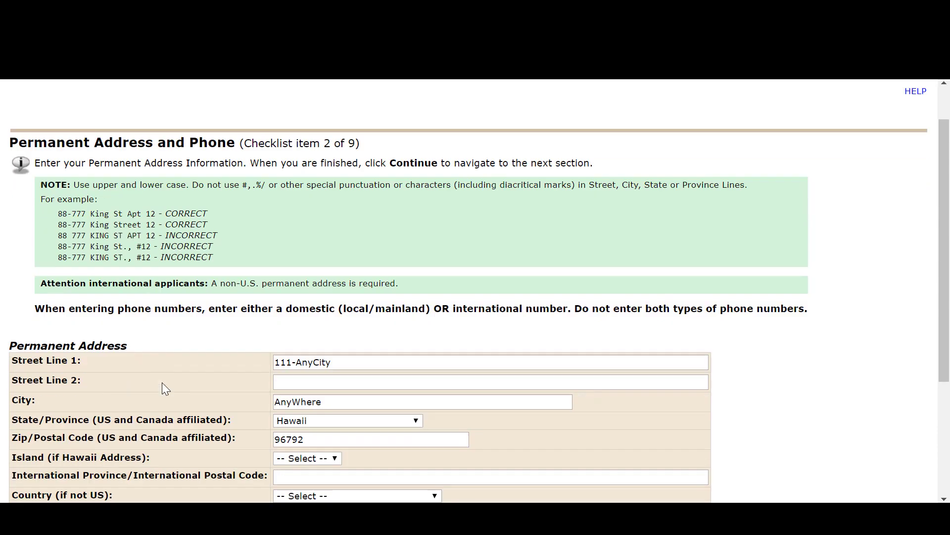
scroll(162, 382, "down", 3)
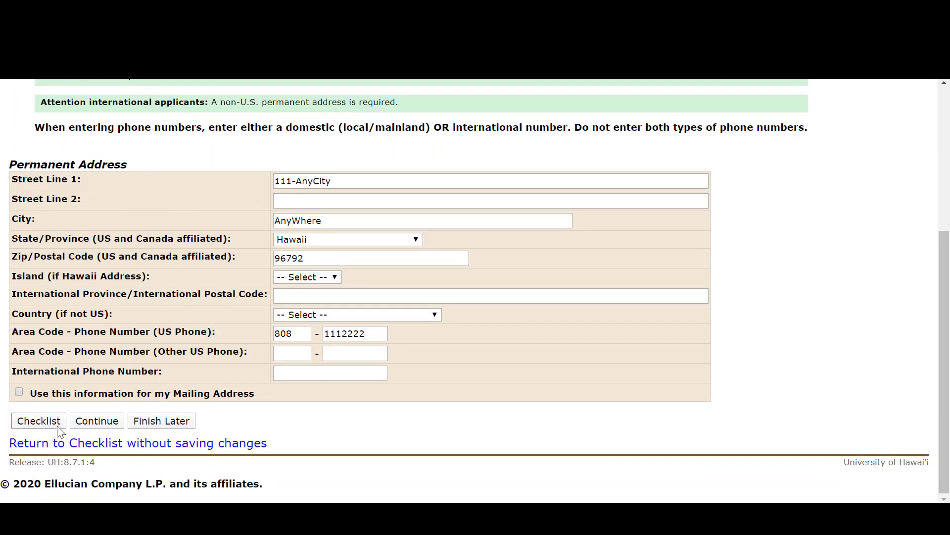
left_click(38, 421)
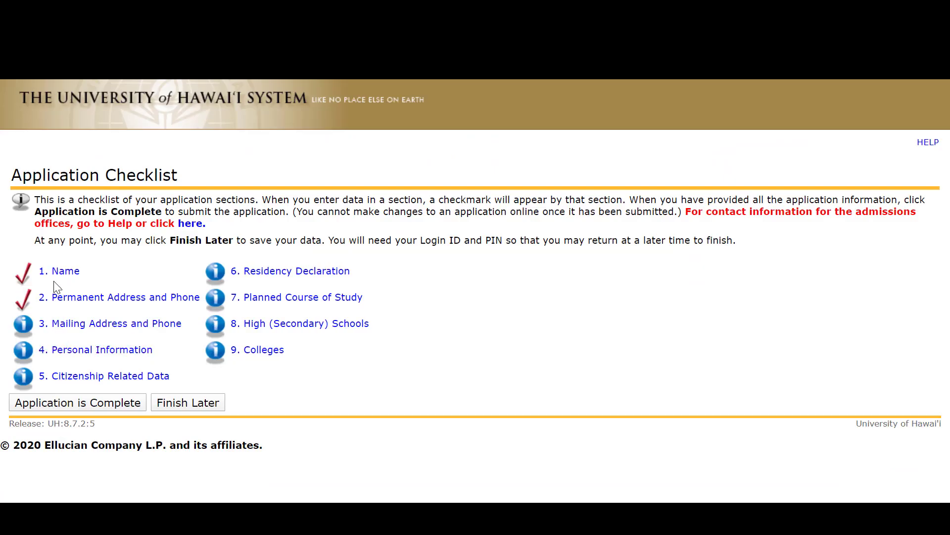
Reopen Permanent Address and Phone, use that information for the mailing address as well, and continue.
left_click(77, 300)
scroll(388, 293, "down", 5)
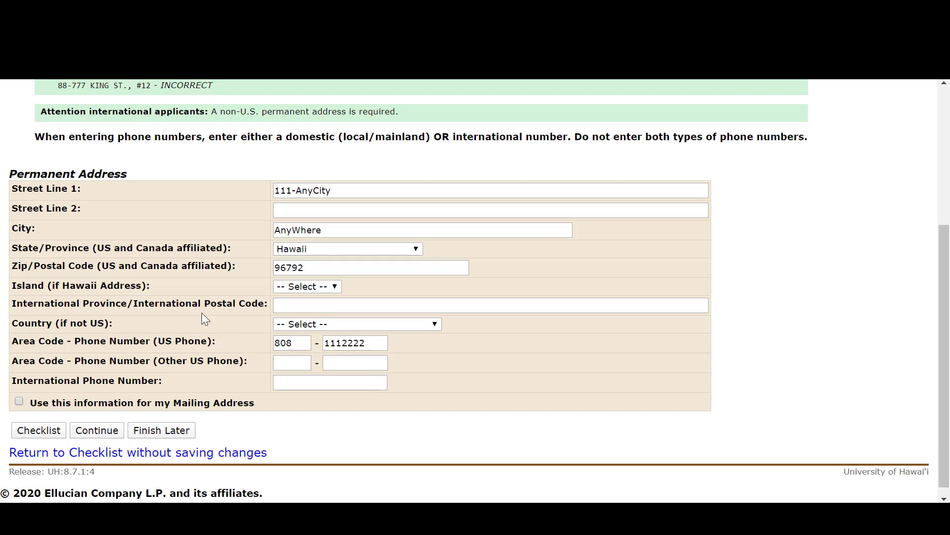
left_click(19, 401)
left_click(90, 432)
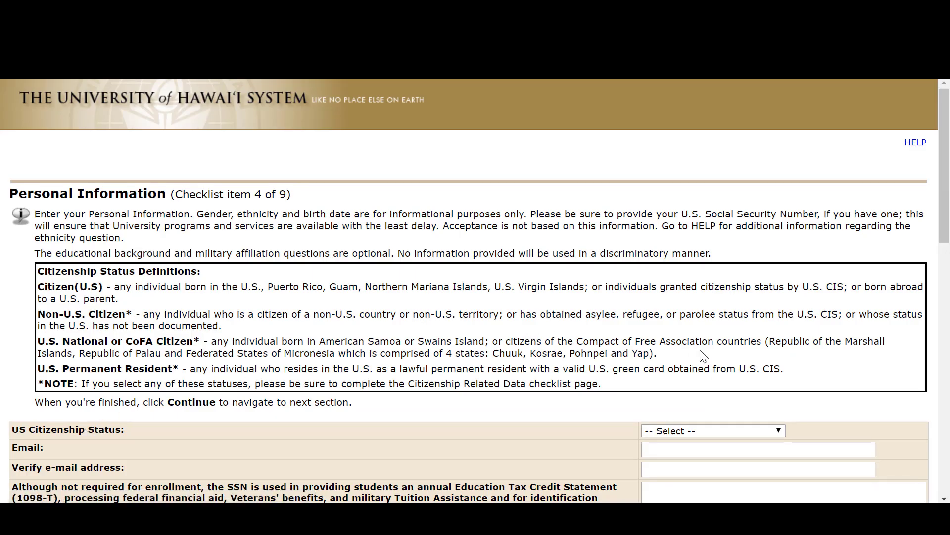
Set the US citizenship status to Citizen (US) and fill in the applicant's e-mail with its verification.
scroll(773, 341, "down", 3)
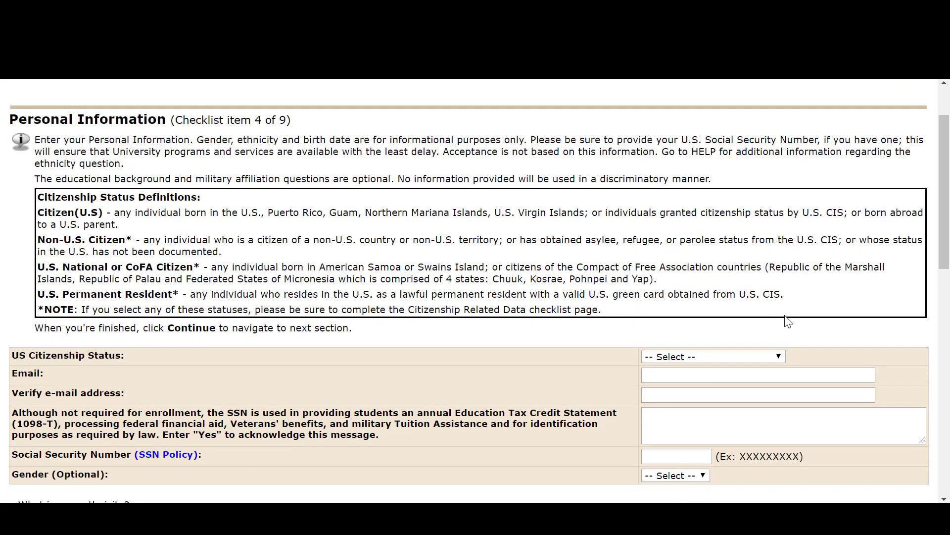
left_click(783, 352)
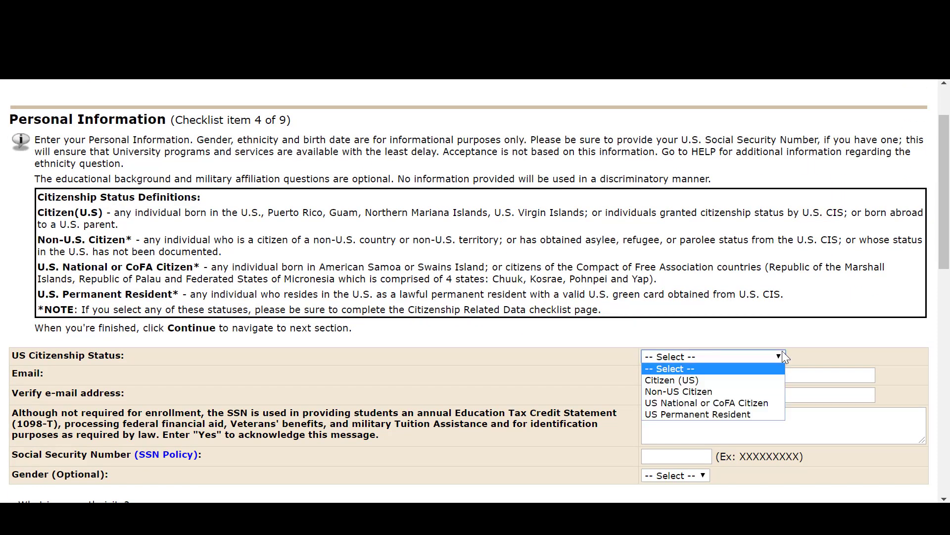
left_click(708, 380)
key("Tab")
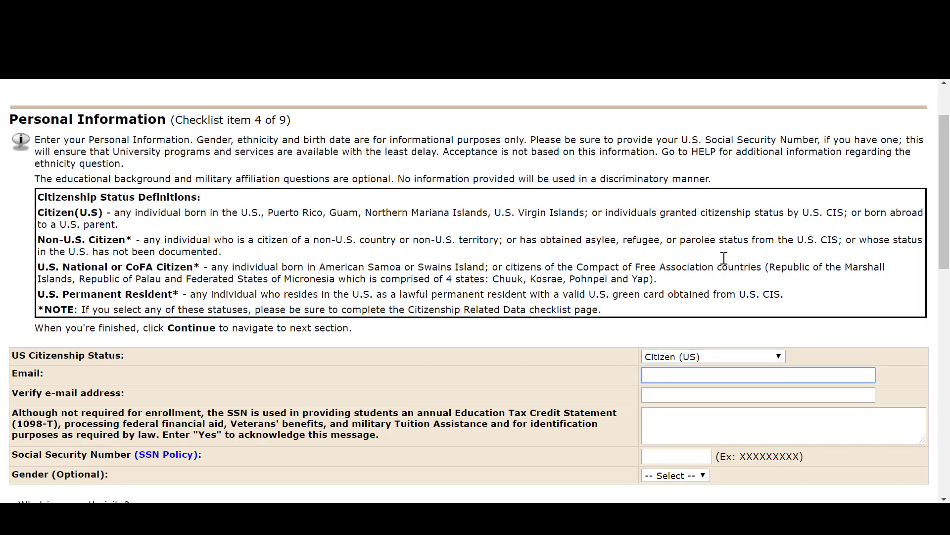
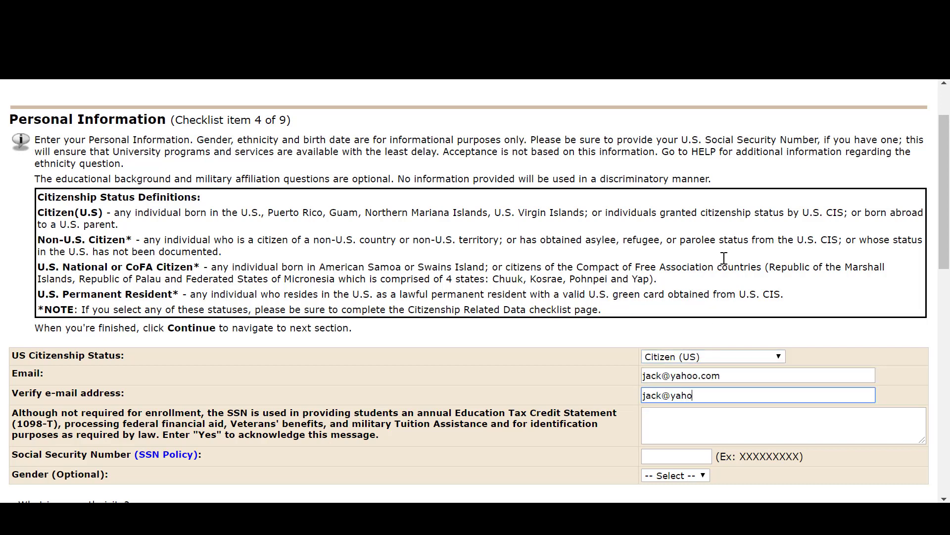
key("Tab")
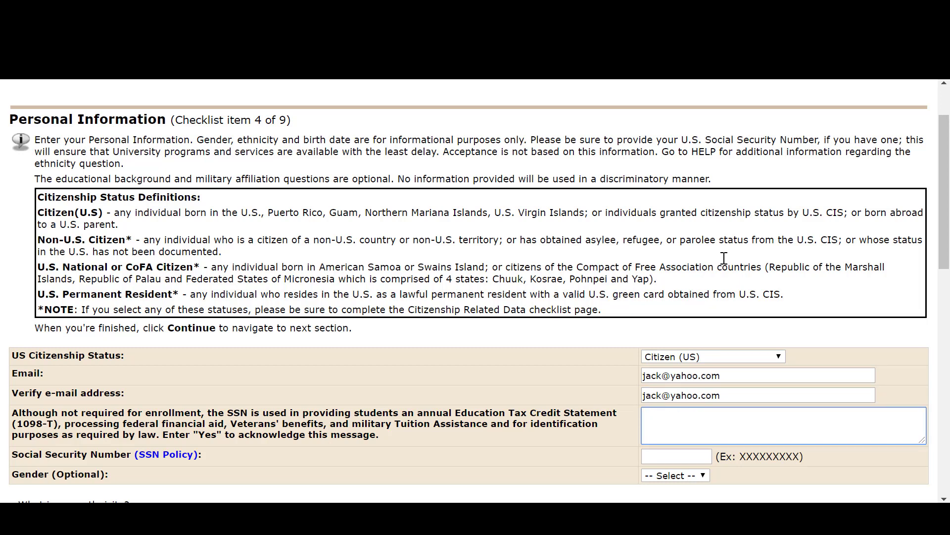
Acknowledge the Social Security Number message with "Yes" and mark the ethnicity as Not Hispanic or Latino.
type("Yes")
scroll(724, 258, "down", 2)
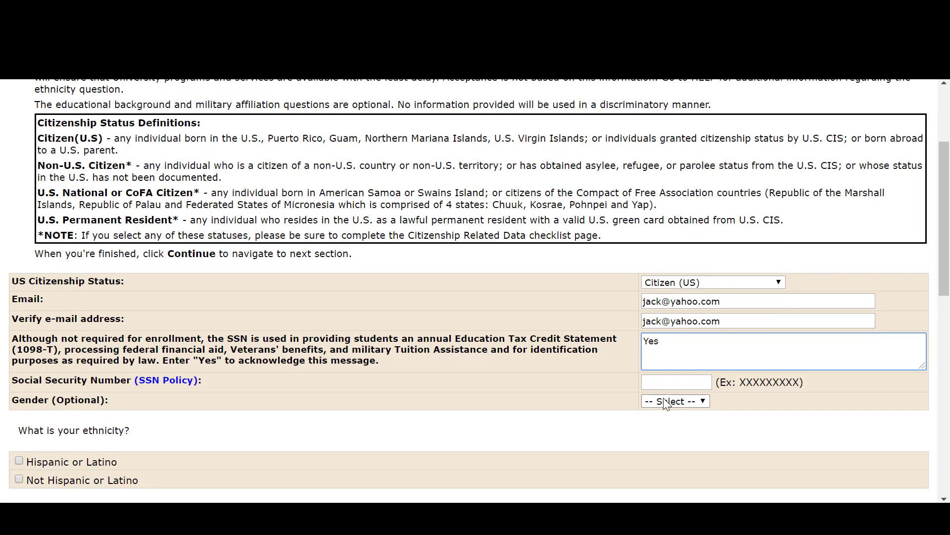
scroll(738, 391, "down", 3)
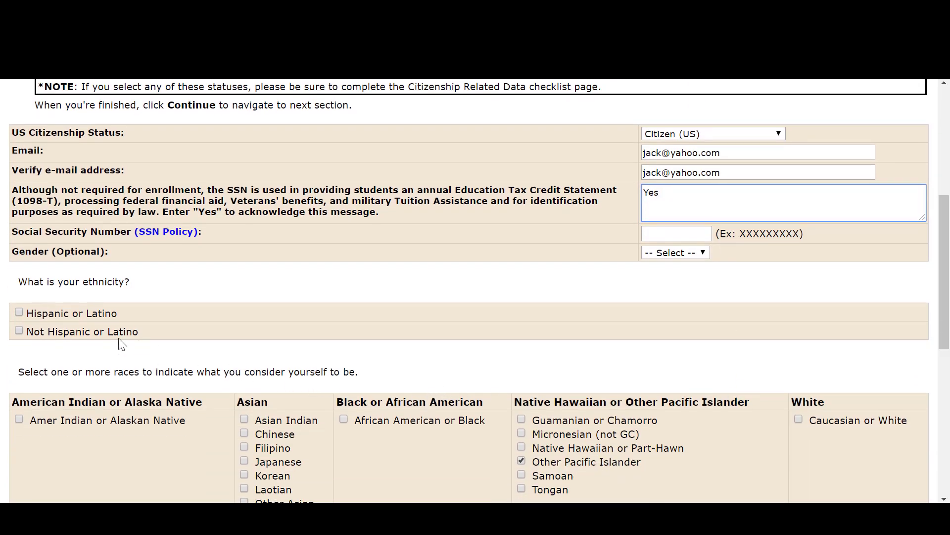
left_click(19, 331)
Fill in the applicant's birth date and enter Hawaii as the birthplace.
scroll(367, 339, "down", 3)
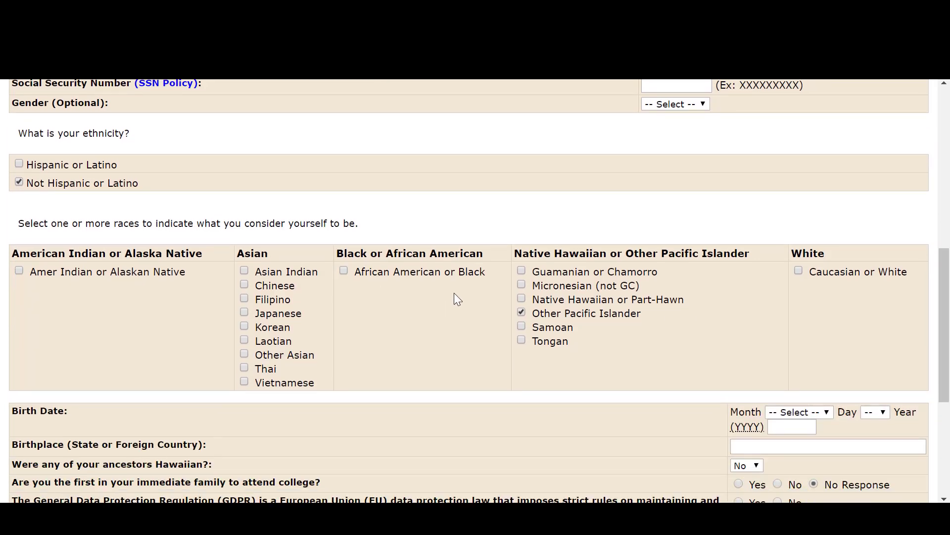
scroll(626, 277, "down", 2)
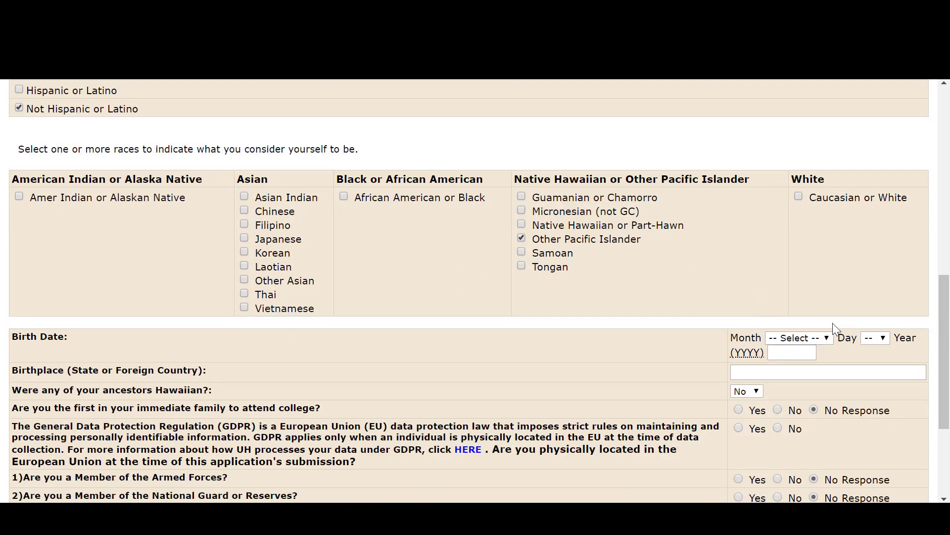
left_click(830, 338)
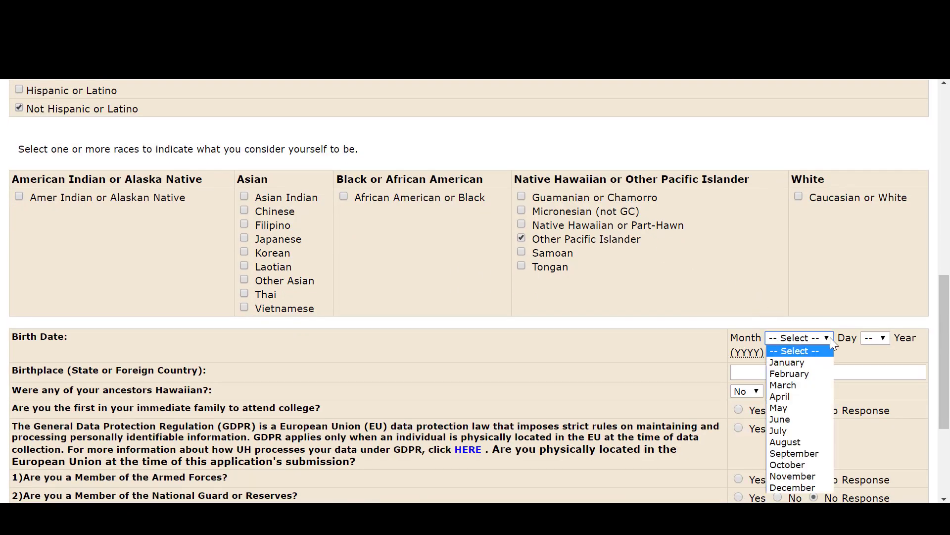
left_click(815, 361)
left_click(874, 337)
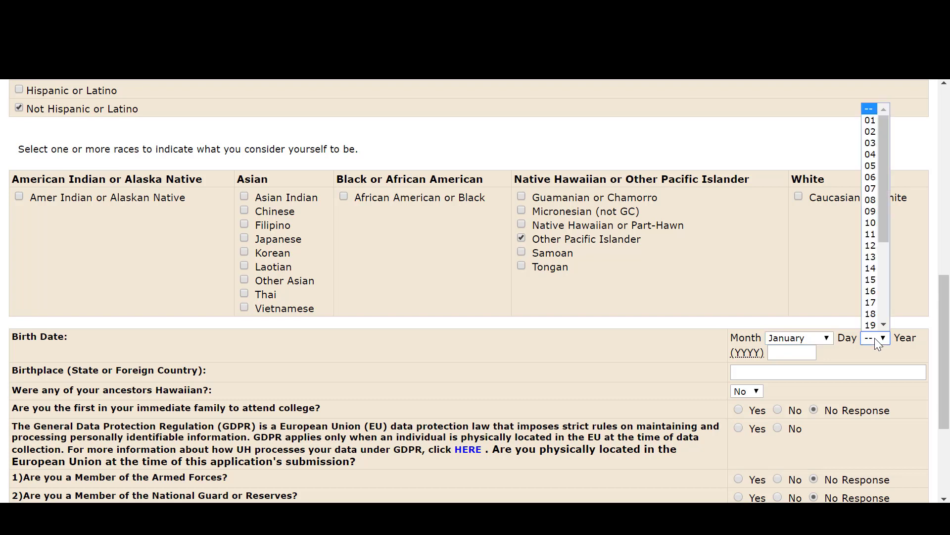
left_click(871, 121)
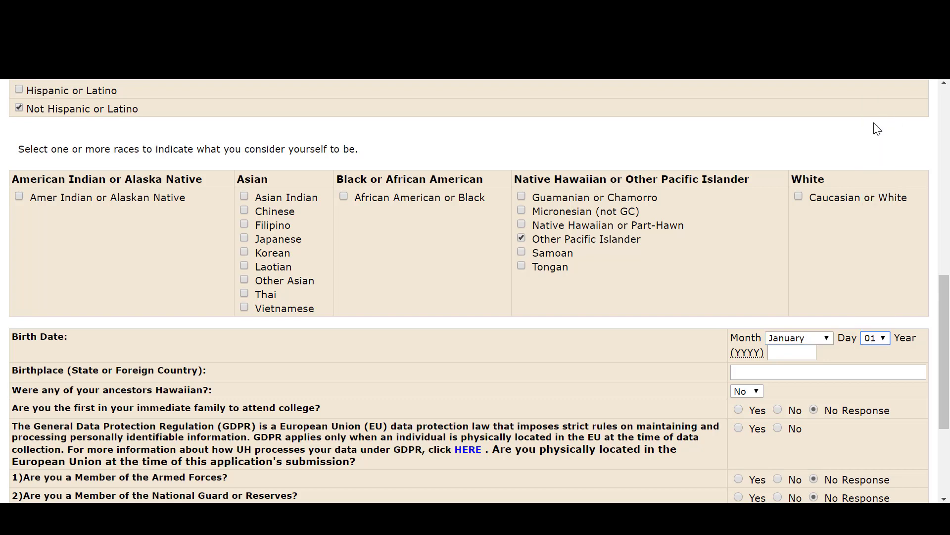
left_click(806, 351)
type("2005")
key("Tab")
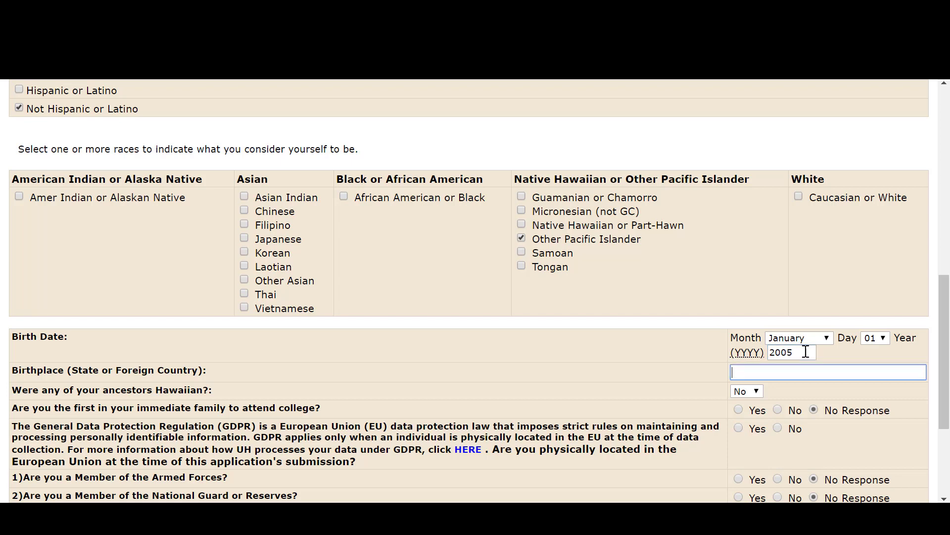
type("Hawaii")
Answer No to being physically located in the European Union and continue to the Citizenship Related Data section.
scroll(760, 317, "down", 3)
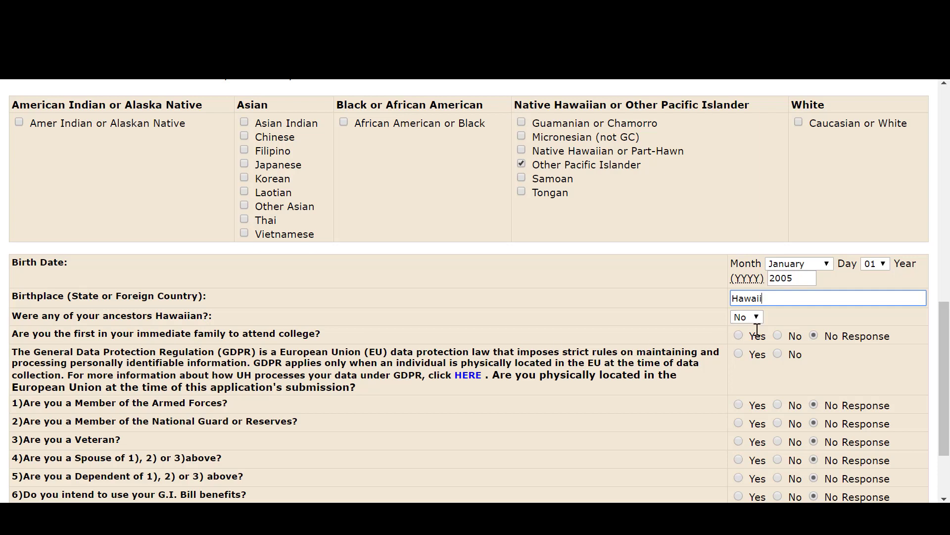
scroll(781, 326, "down", 3)
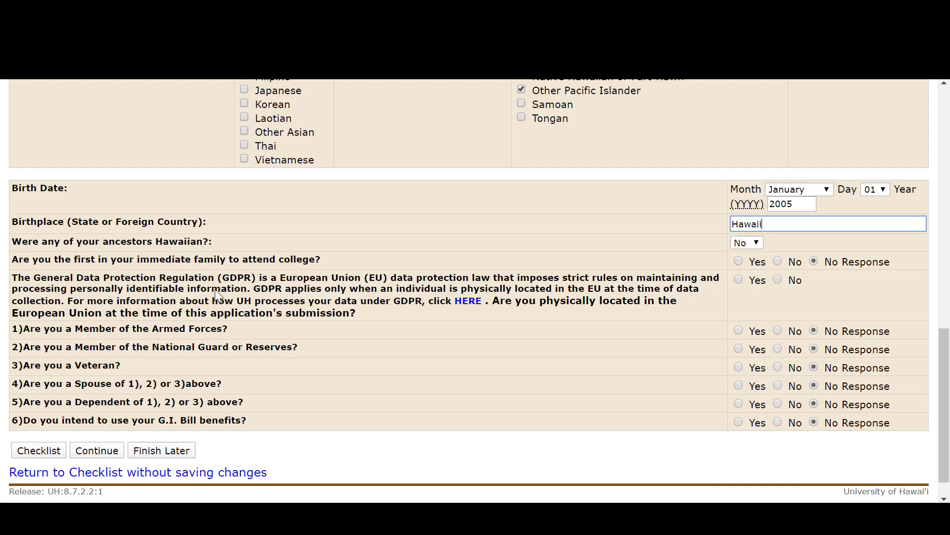
left_click_drag(18, 279, 377, 312)
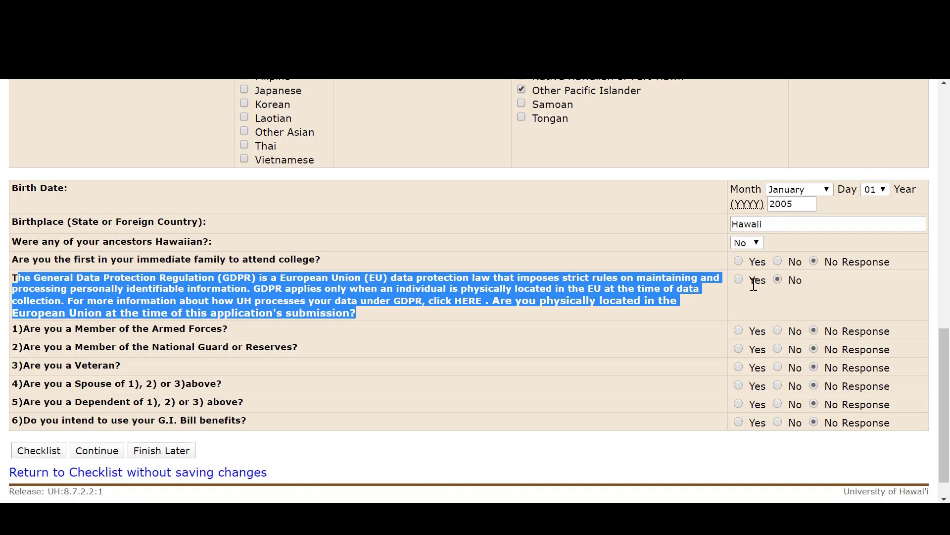
left_click(772, 286)
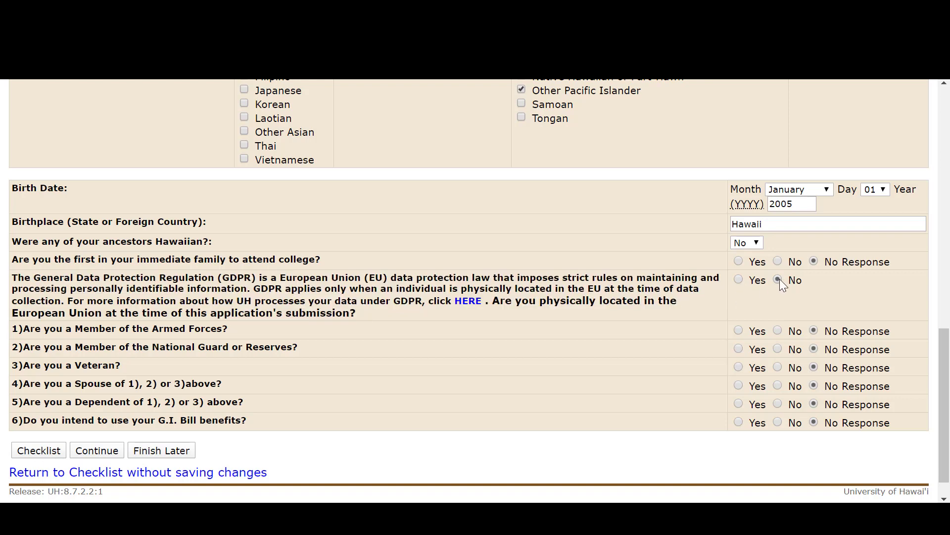
scroll(779, 278, "down", 2)
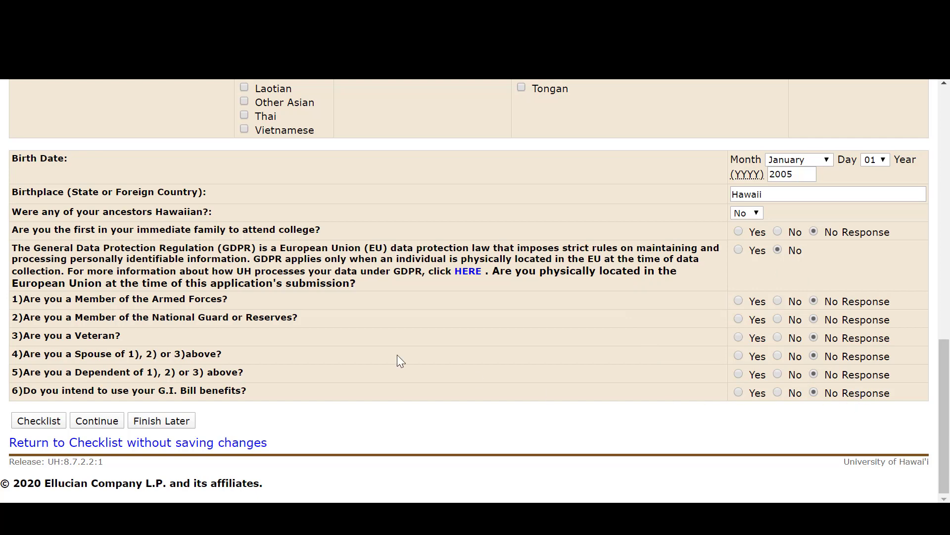
left_click(87, 419)
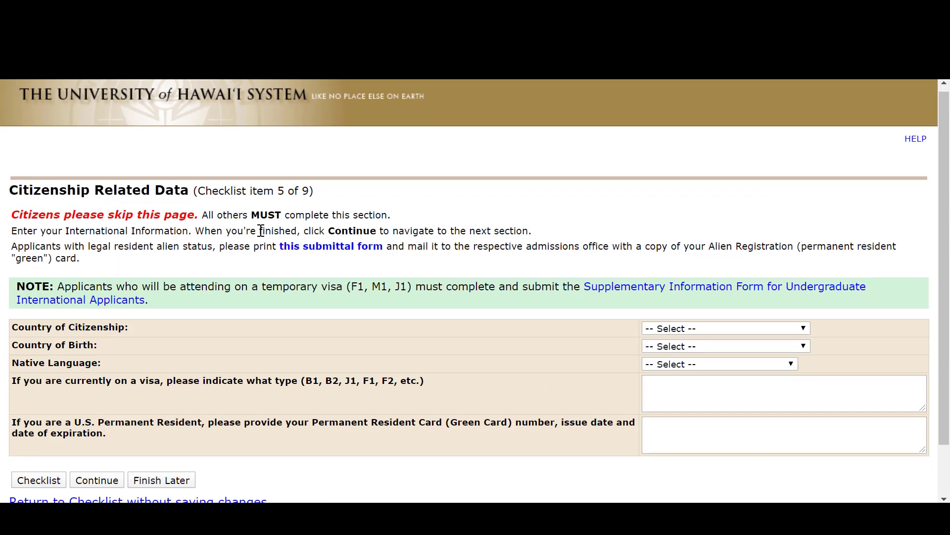
Skip the Citizenship Related Data section, leaving its entries blank, and continue to the Residency Declaration.
scroll(266, 233, "down", 1)
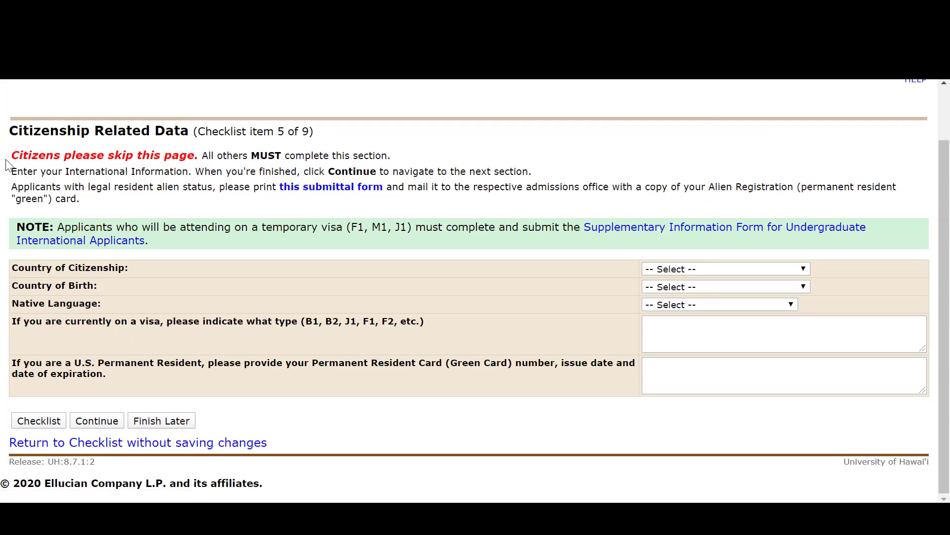
left_click_drag(12, 155, 200, 153)
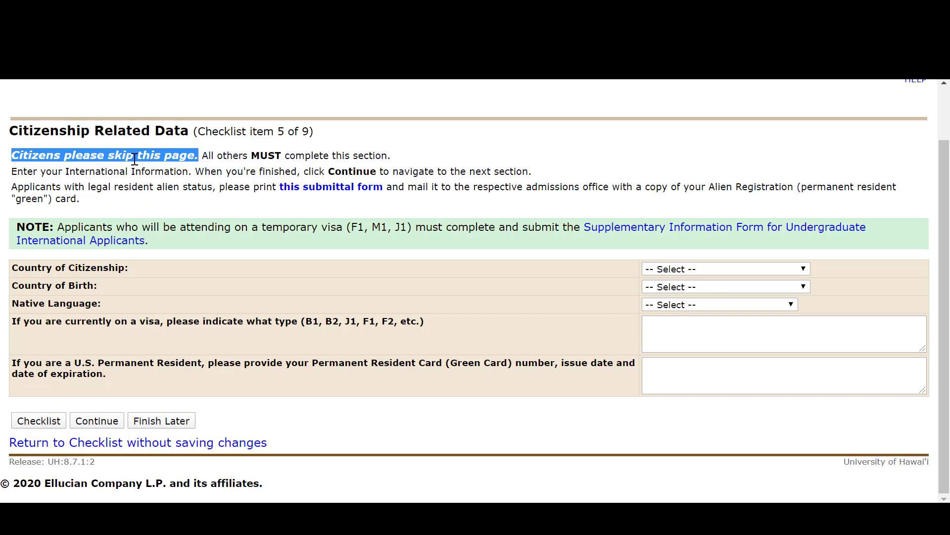
left_click(89, 422)
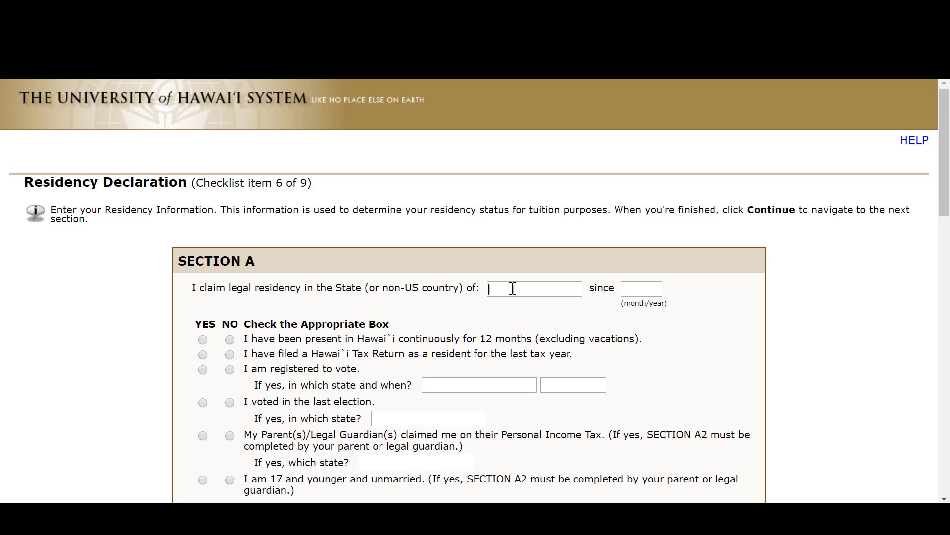
Claim Hawaii legal residency since 01/05; answer Yes to continuous presence in Hawaii and No to tax return, voter registration and voting.
type("Hawaii")
key("Tab")
type("01/05")
scroll(604, 292, "down", 3)
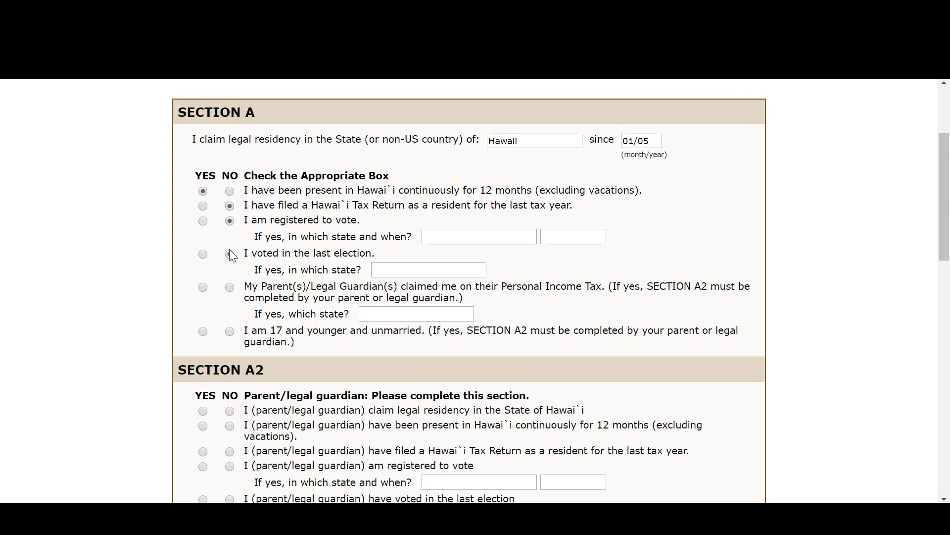
Answer Yes to being claimed on the parents' income tax, in Hawaii, and to being 17 or younger and unmarried.
left_click(203, 288)
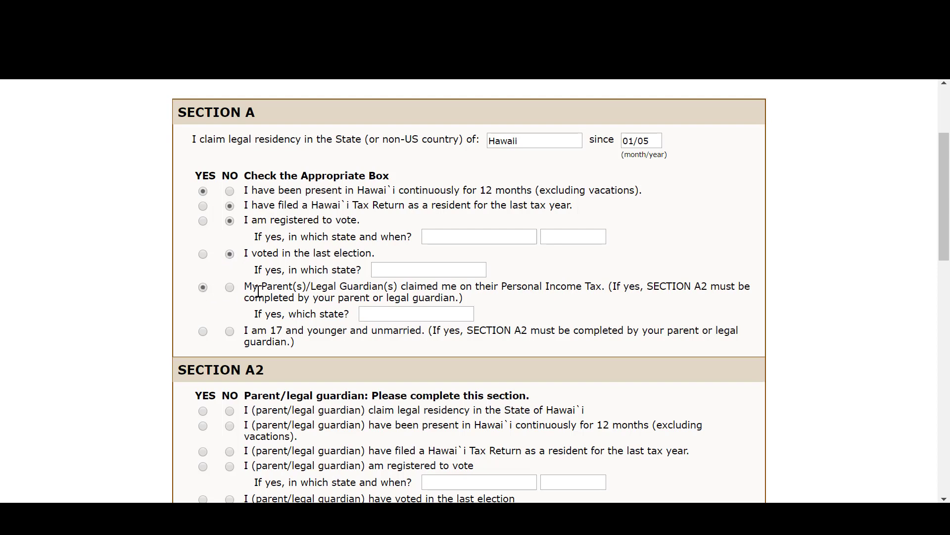
left_click(389, 316)
type("Hawaii")
Complete Section A2 with Yes answers, Hawaii voting and 2016 registration, relationship Father, the parent's full name and the date 01/31/20.
scroll(206, 340, "down", 3)
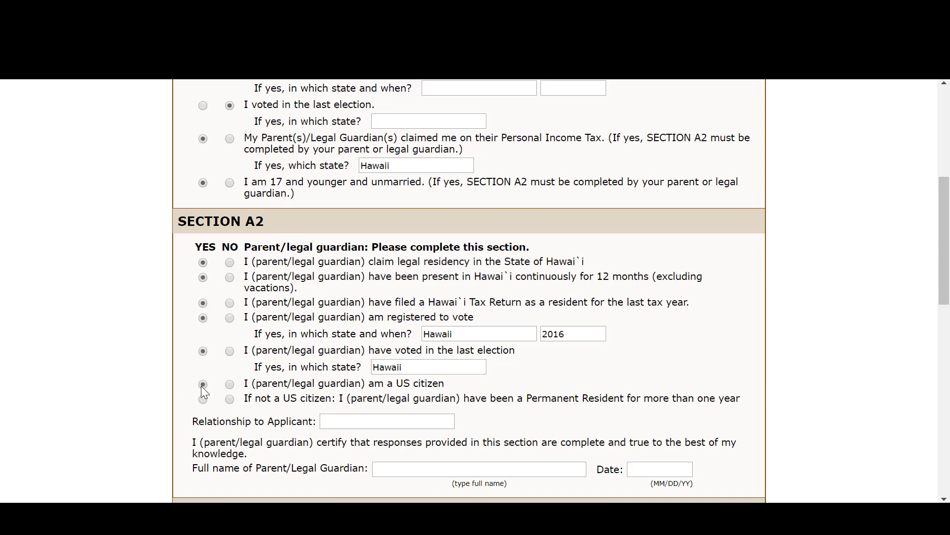
scroll(275, 371, "down", 3)
type("Father")
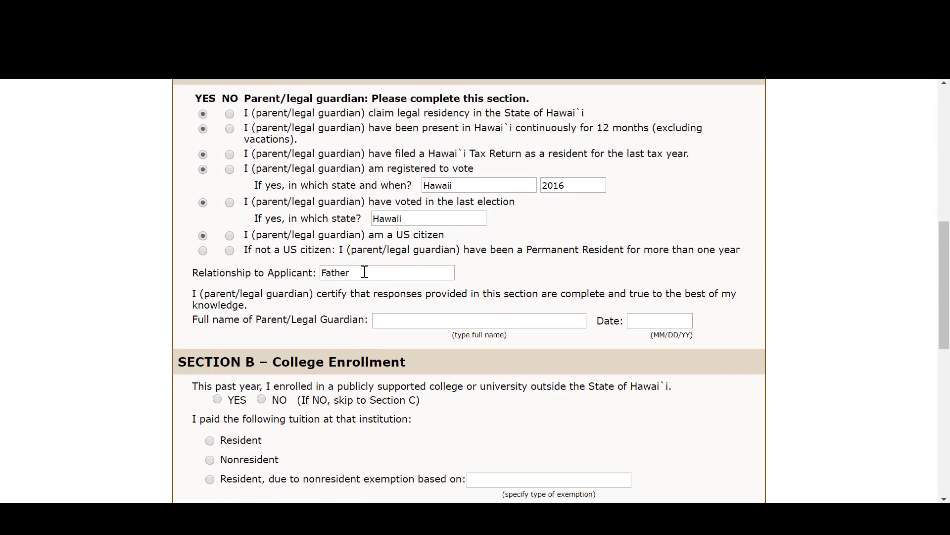
key("Tab")
type("John")
type(" Doe")
type("01/31/20")
Answer No to out-of-state college enrollment, mark that none of the tuition exemptions apply, and continue to Planned Course of Study.
scroll(404, 188, "down", 5)
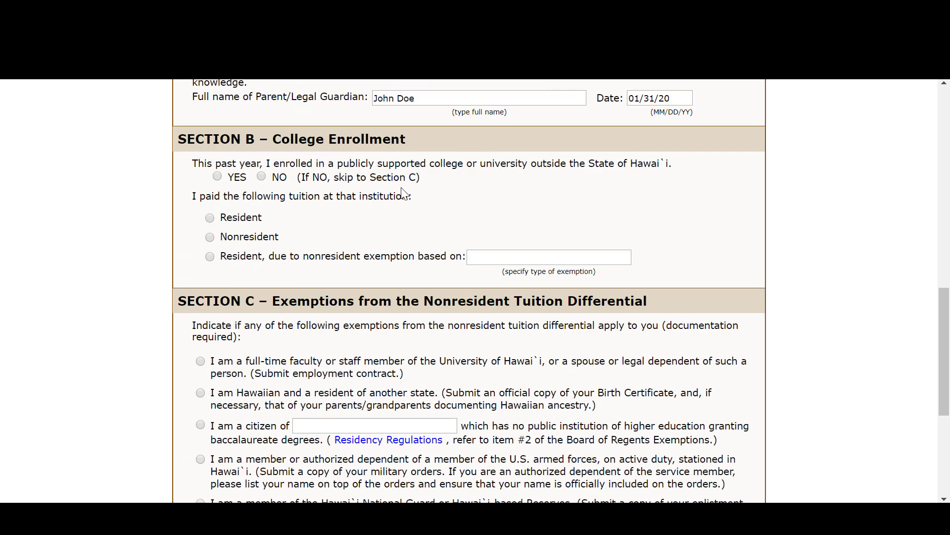
left_click(262, 177)
scroll(312, 170, "down", 2)
scroll(312, 168, "down", 3)
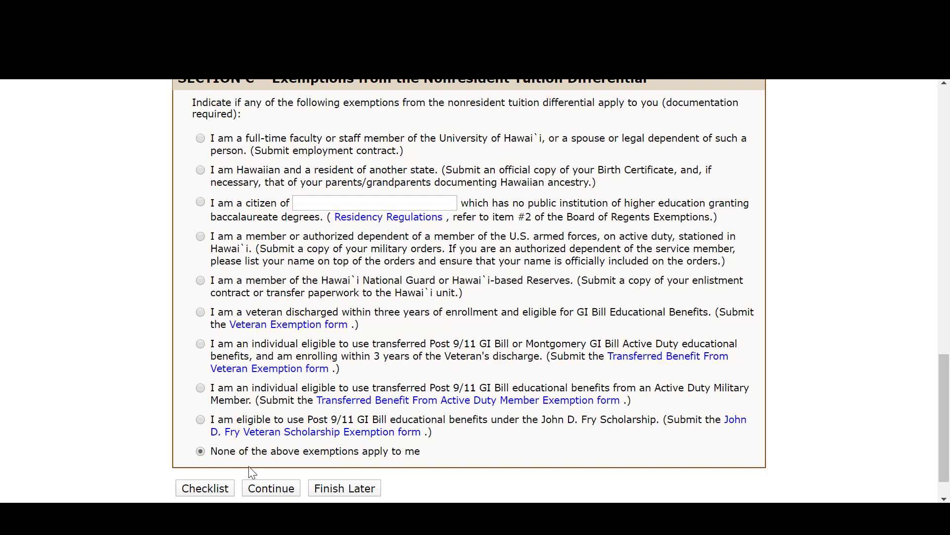
left_click(284, 490)
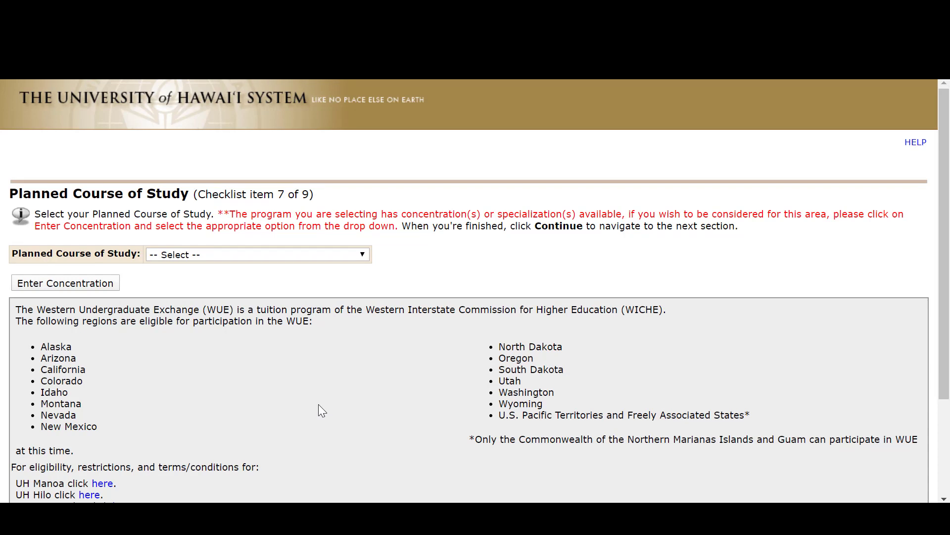
Set the planned course of study to Early College, Running Start and Early Admit, and continue with the concentration left unselected.
scroll(331, 368, "down", 2)
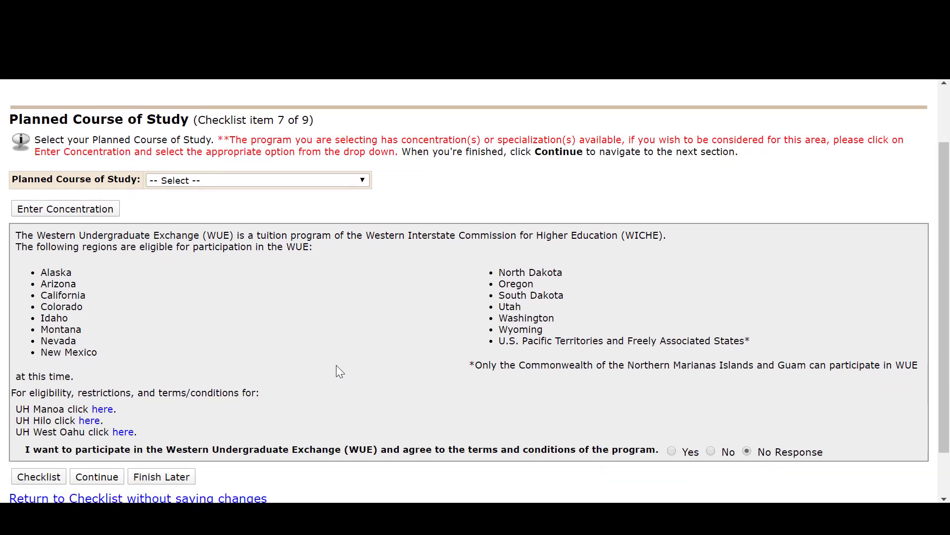
left_click(343, 182)
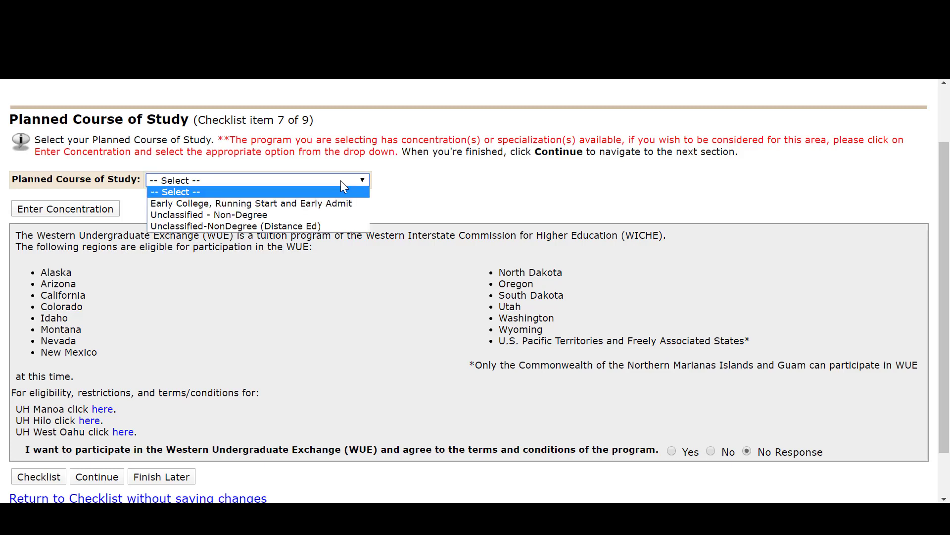
left_click(332, 204)
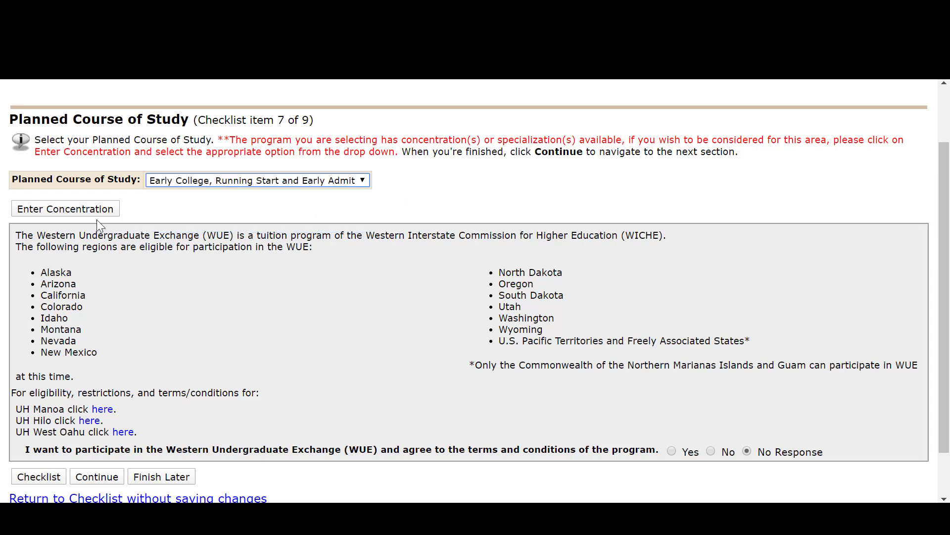
left_click(65, 209)
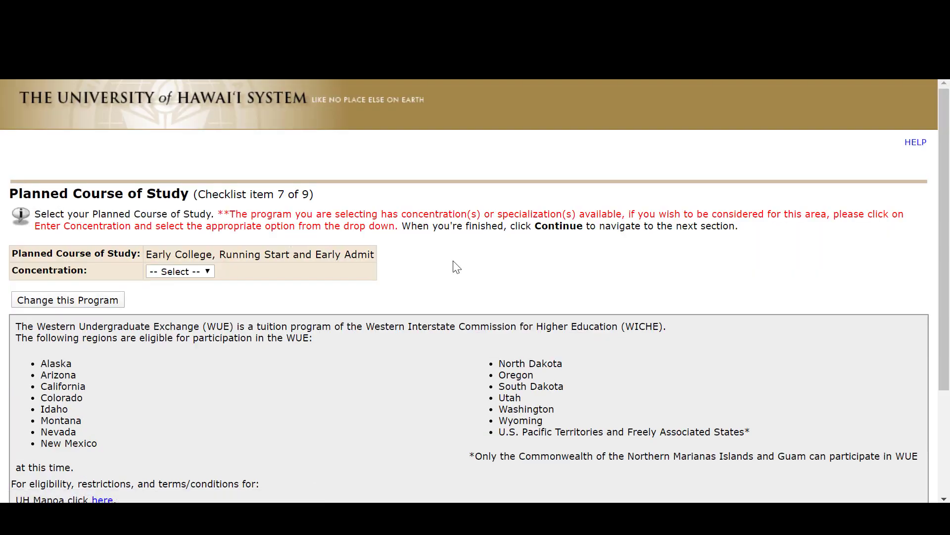
scroll(455, 267, "down", 3)
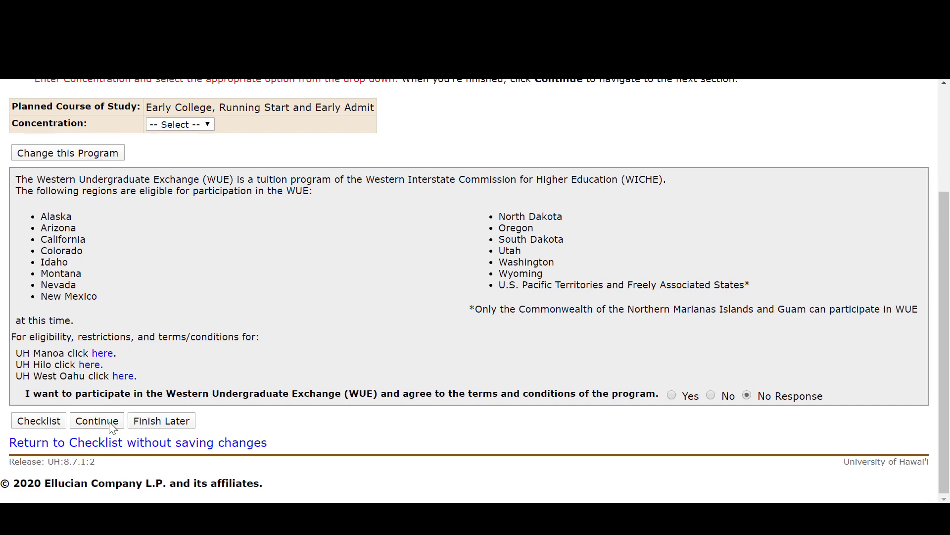
left_click(110, 422)
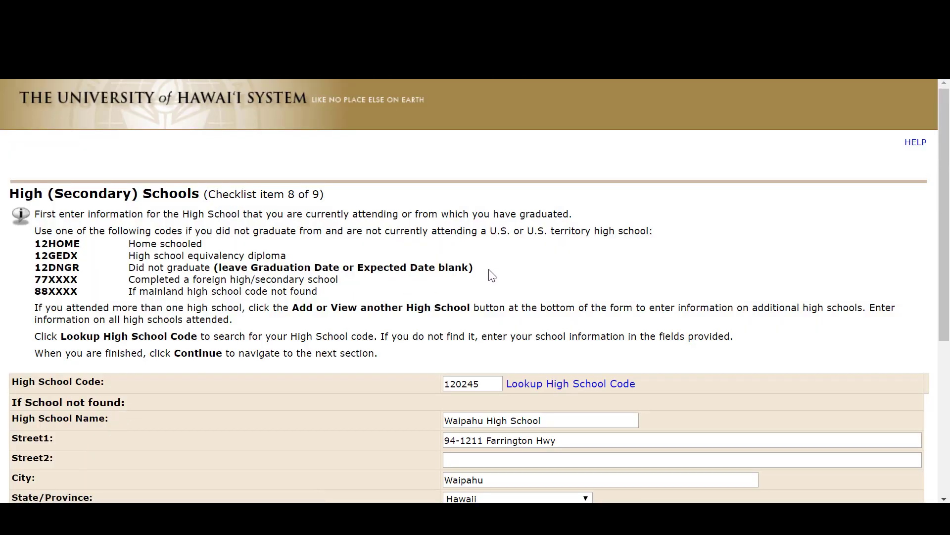
Start a high school code lookup and choose Hawaii as the school's state.
scroll(652, 237, "down", 1)
scroll(652, 237, "down", 3)
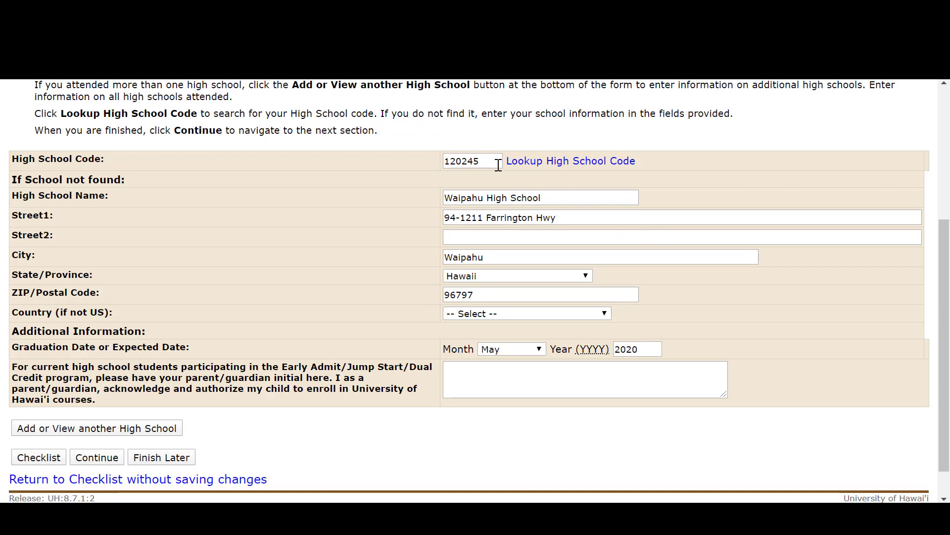
left_click(531, 170)
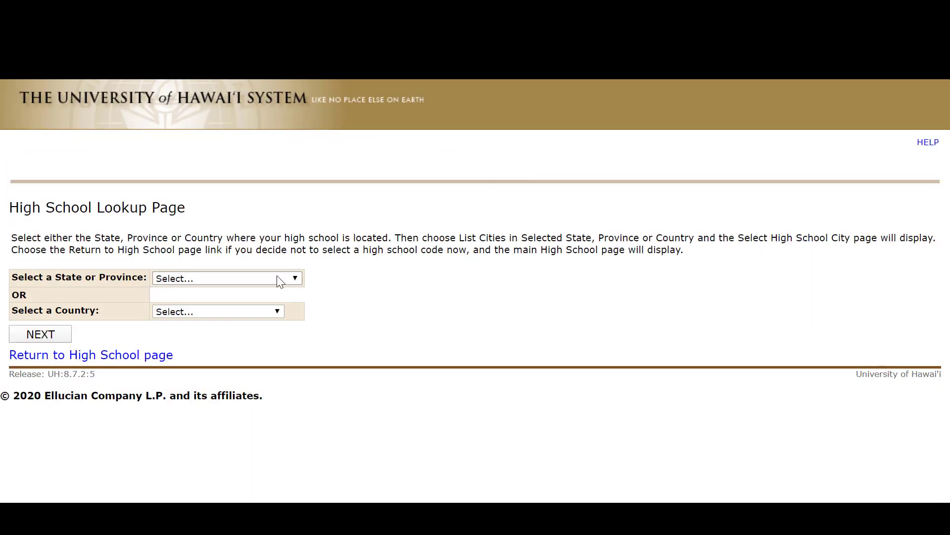
left_click(287, 280)
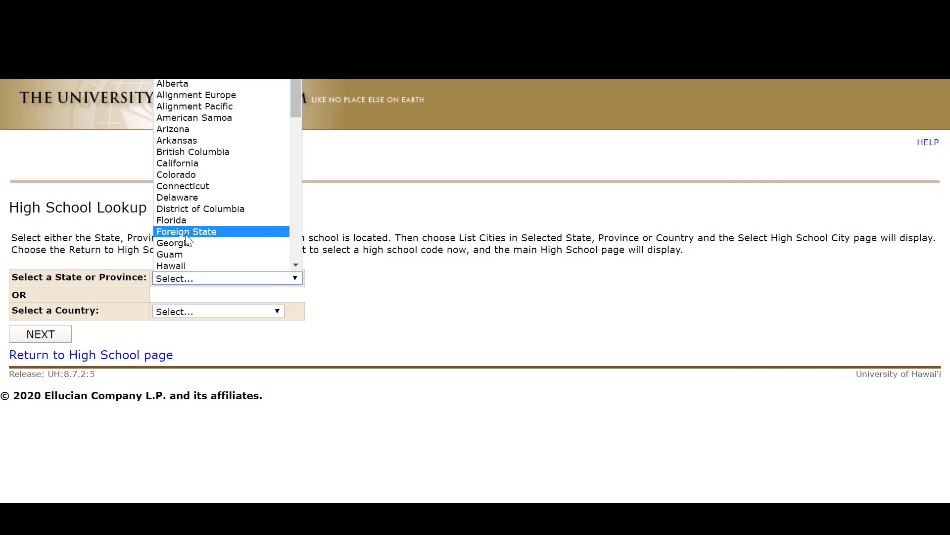
left_click(186, 264)
left_click(54, 342)
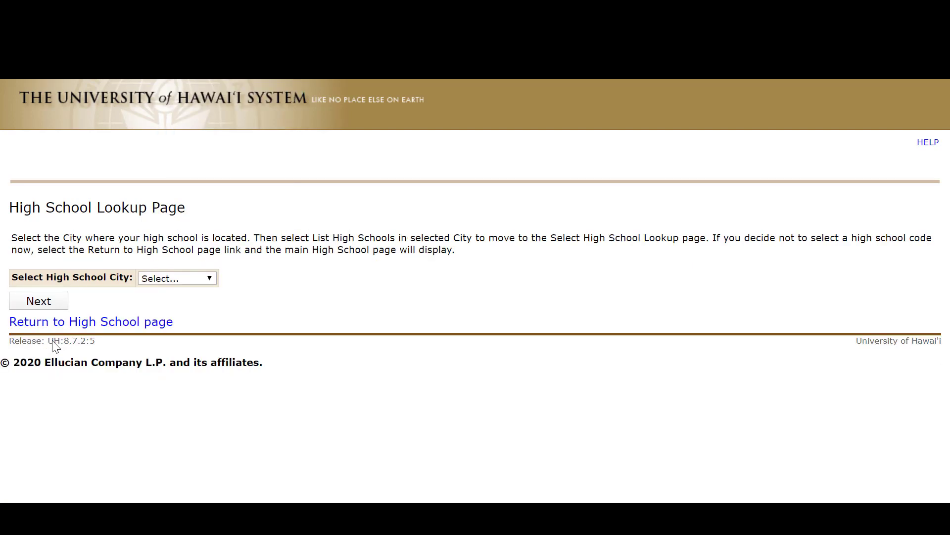
Choose Kapolei as the high school's city and select Kapolei High School.
left_click(201, 278)
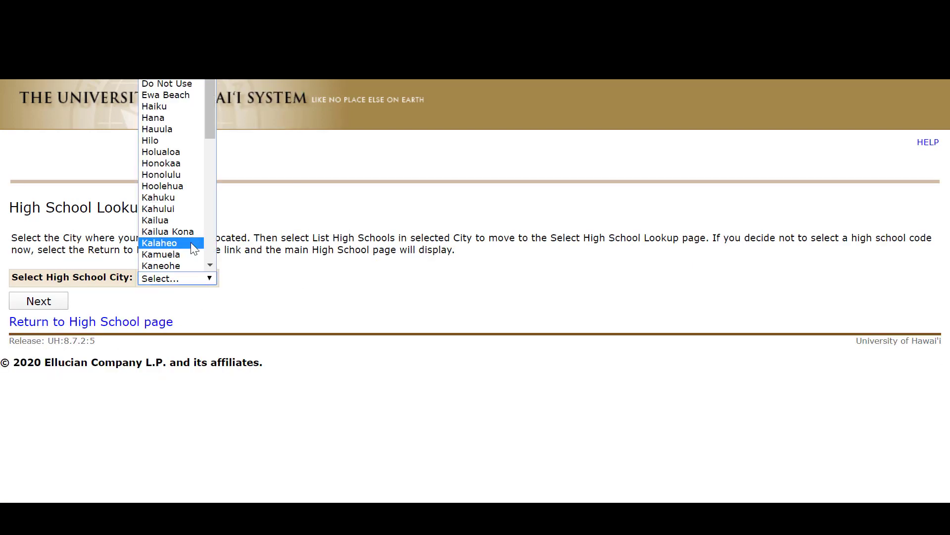
scroll(191, 242, "down", 4)
left_click(180, 156)
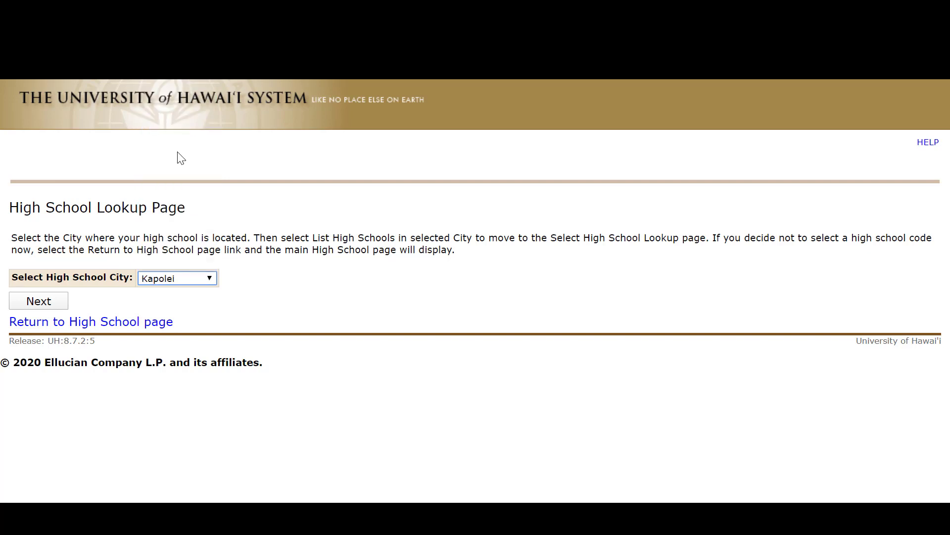
left_click(61, 303)
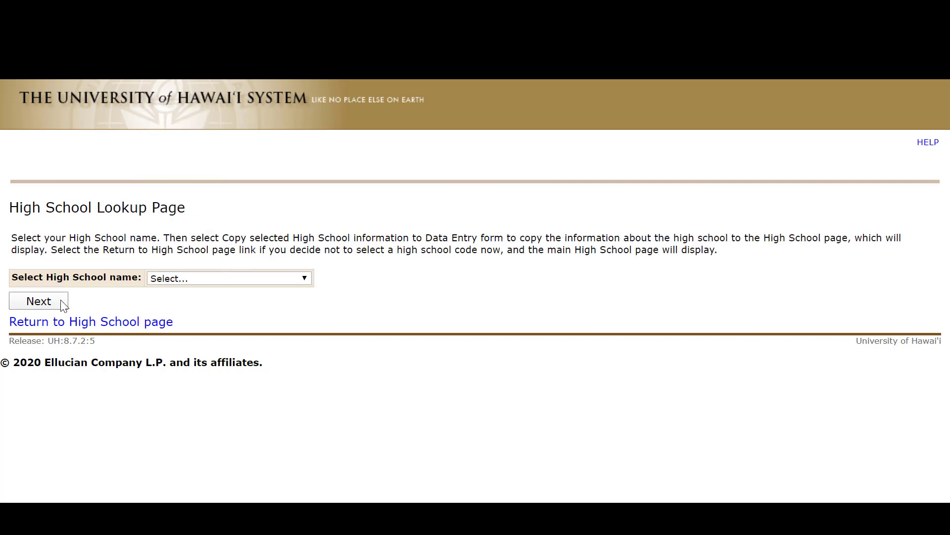
left_click(222, 279)
left_click(223, 336)
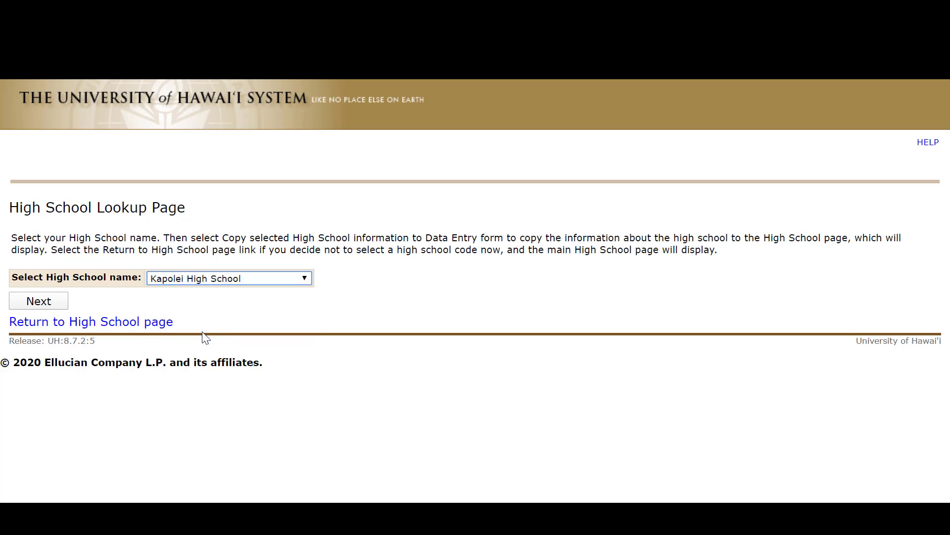
Confirm the Kapolei High School selection to fill its details into the high school form, and review the filled-in entry.
left_click(49, 301)
scroll(516, 284, "down", 3)
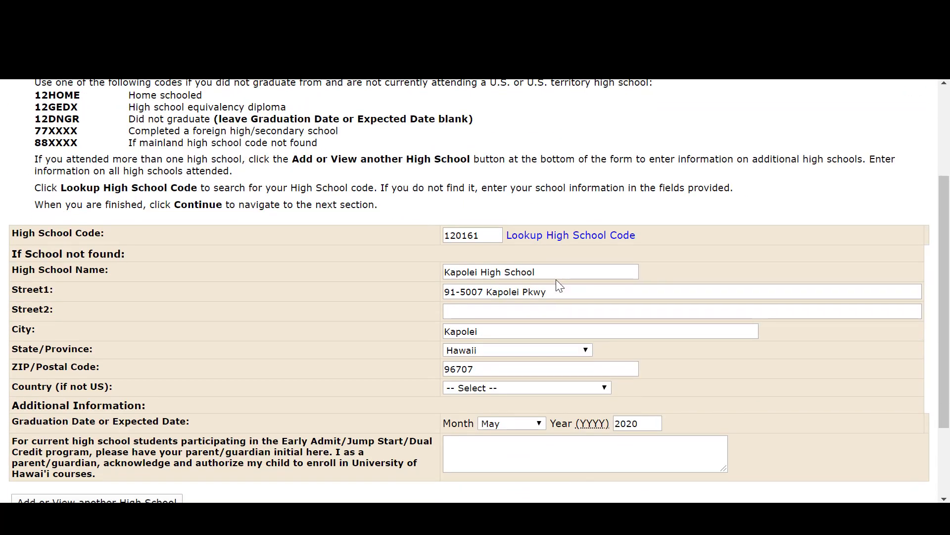
scroll(559, 269, "down", 3)
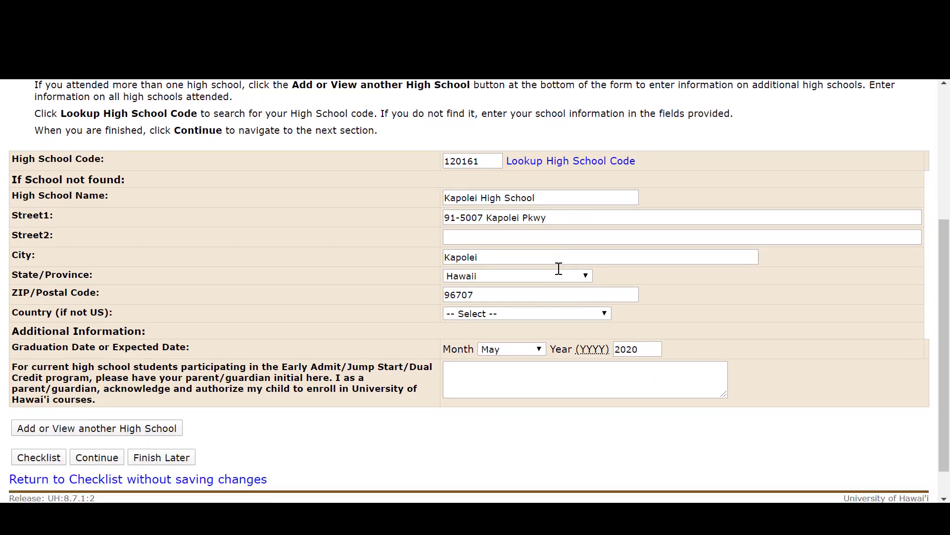
Enter the parent or guardian's initials authorizing enrollment in University of Hawai'i courses, and continue to the Colleges section.
left_click(463, 374)
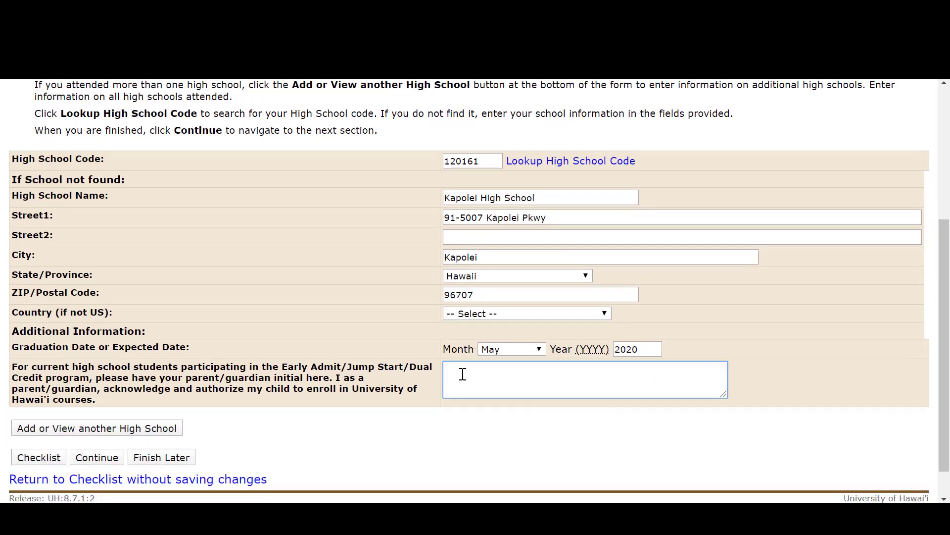
type("JD")
scroll(474, 363, "down", 1)
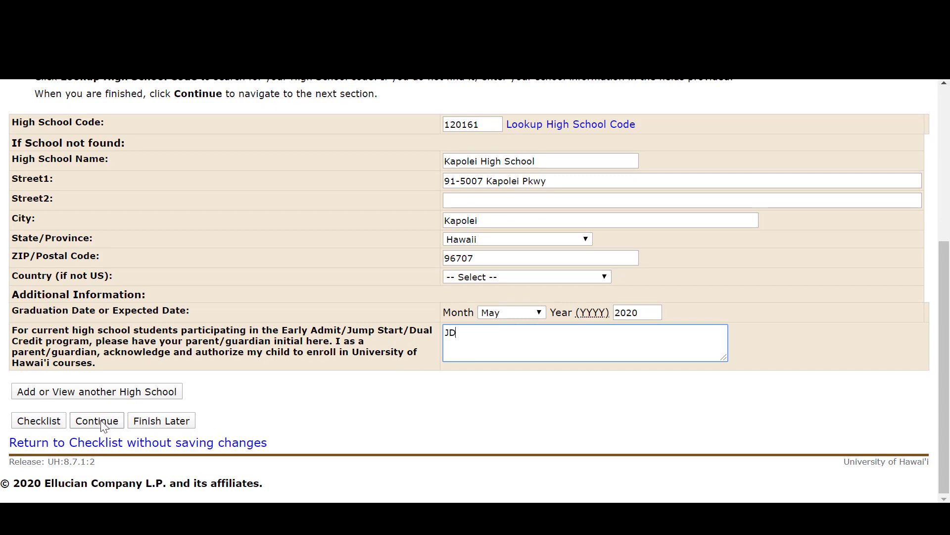
left_click(81, 420)
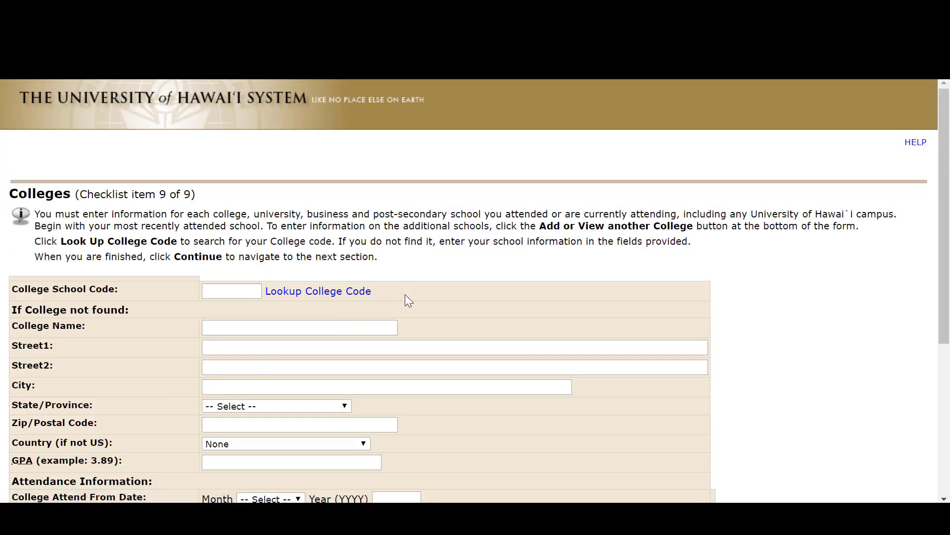
Leave all college attendance and degree details blank and continue past the Colleges section.
scroll(416, 293, "down", 5)
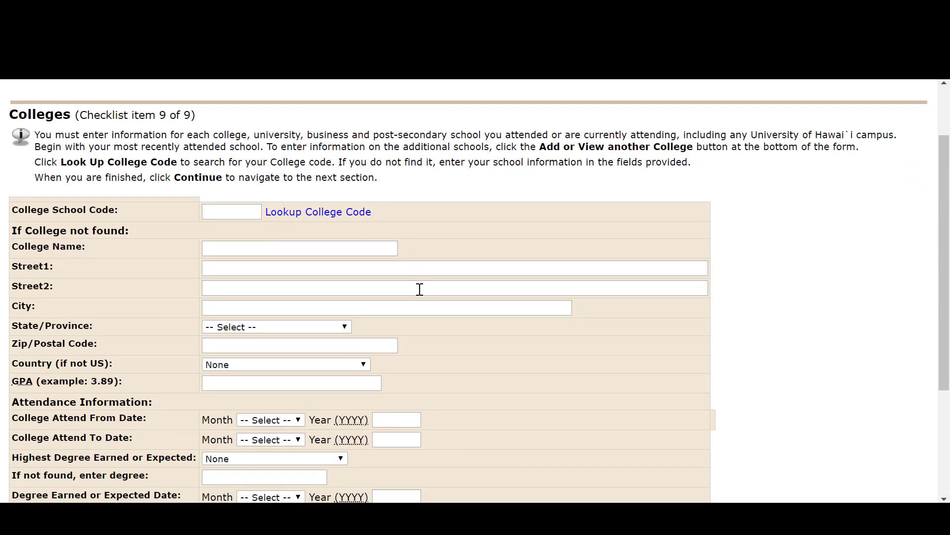
left_click(93, 421)
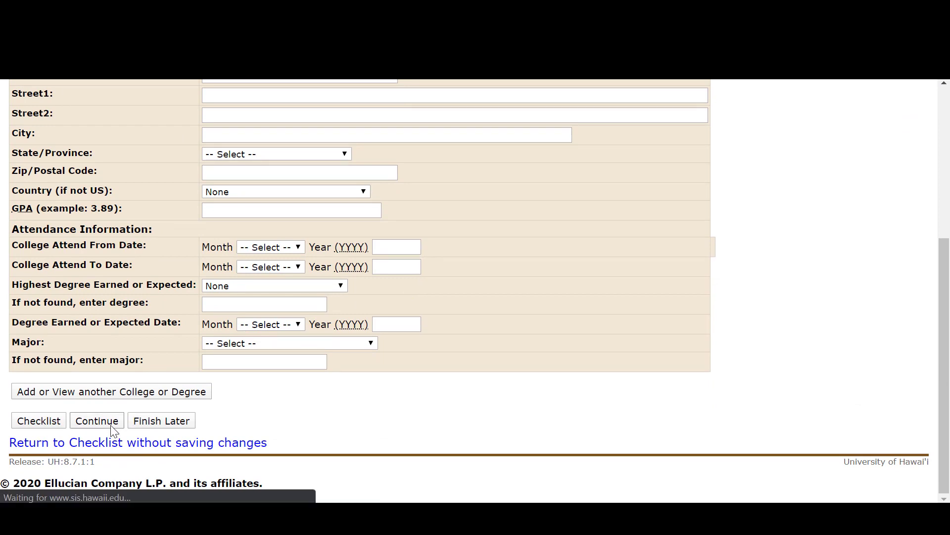